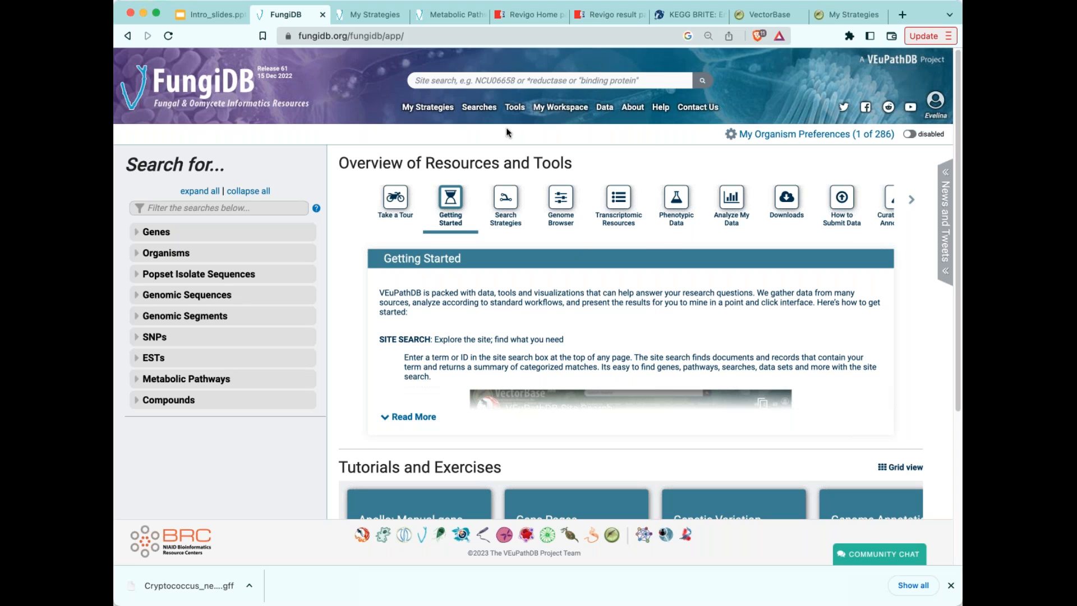
- Find the RNA-Seq Evidence data sets matching "casp" and open the fold change search for Aspergillus fumigatus Af293 Response to caspofungin
mouse_move(480, 112)
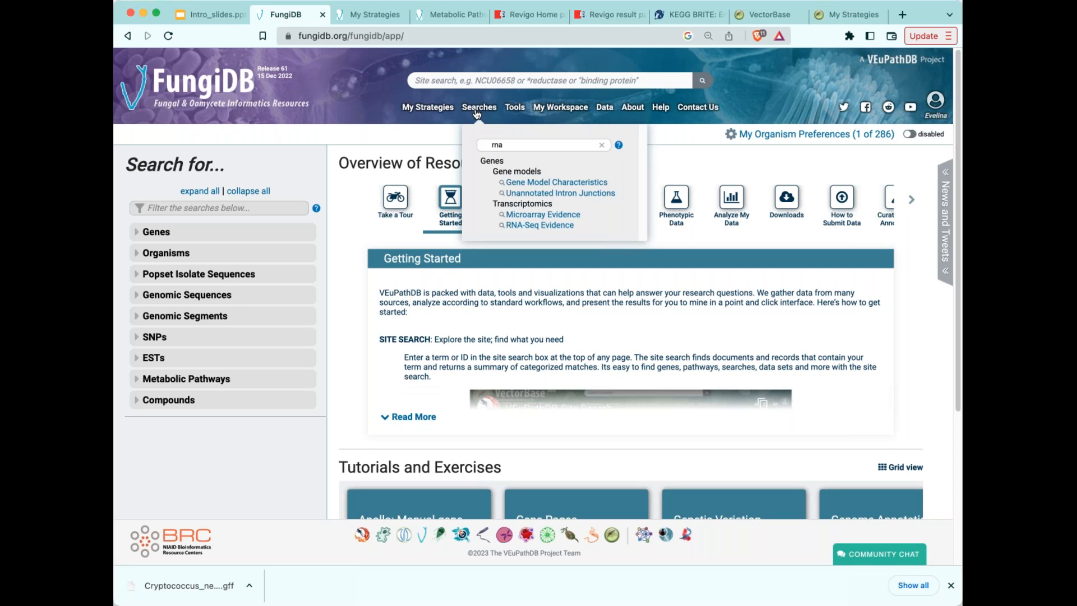
click(533, 225)
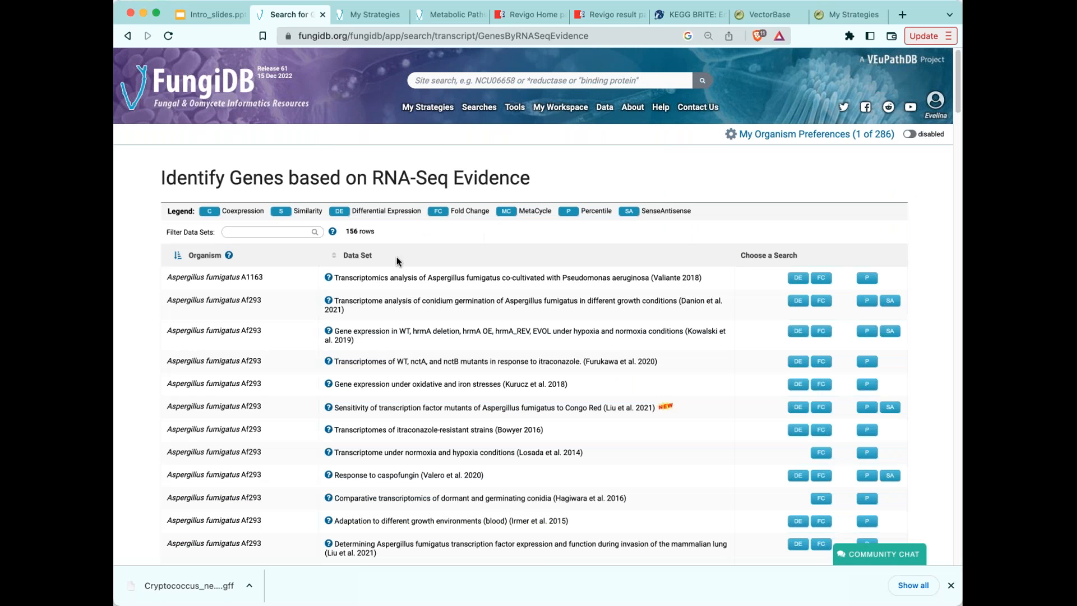
click(297, 235)
text(casp)
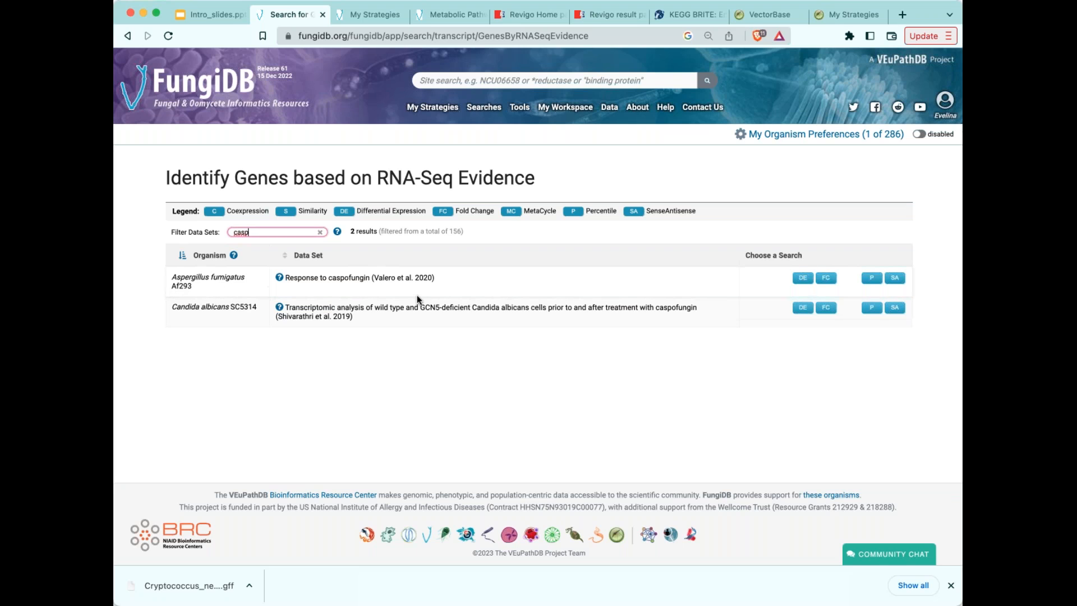
click(826, 277)
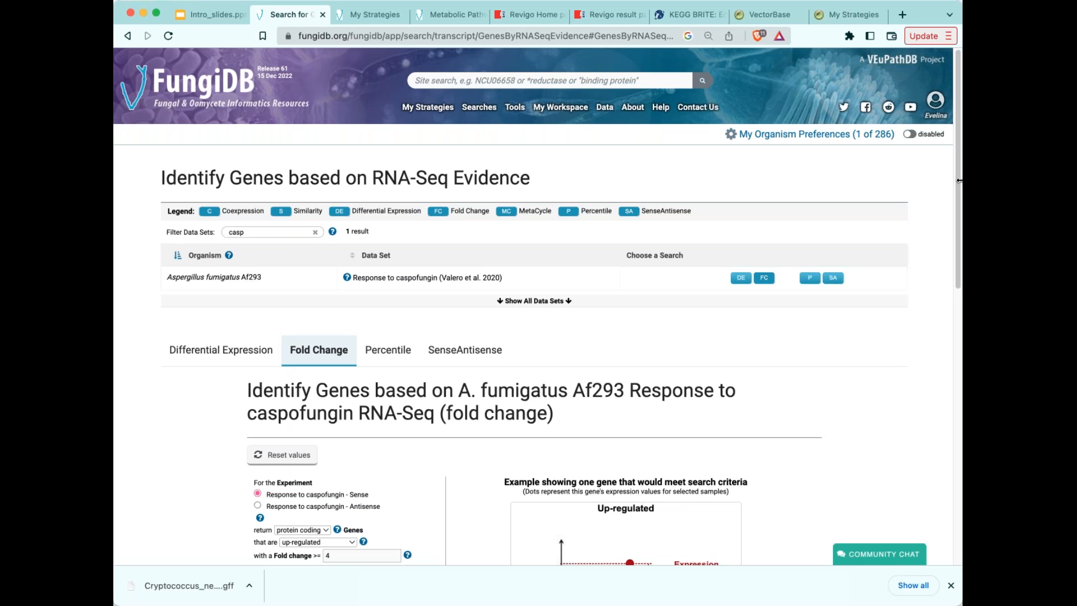
- Search for protein coding genes up-regulated at least 4-fold in WT_CSP against WT_CT, and bring up the gene results table
drag(958, 182, 961, 313)
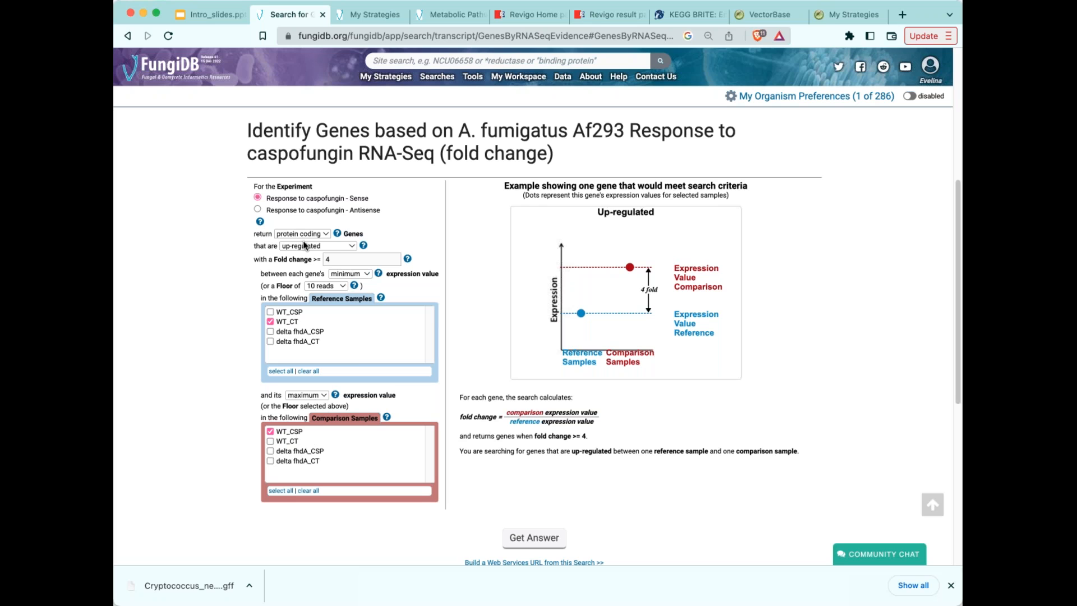
click(554, 537)
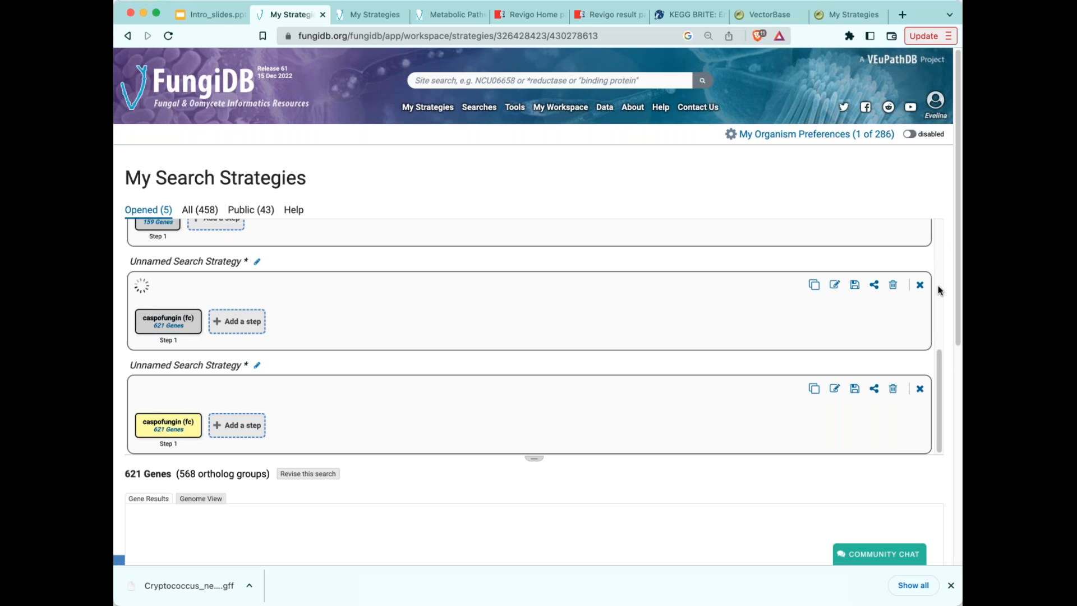
drag(958, 264, 950, 331)
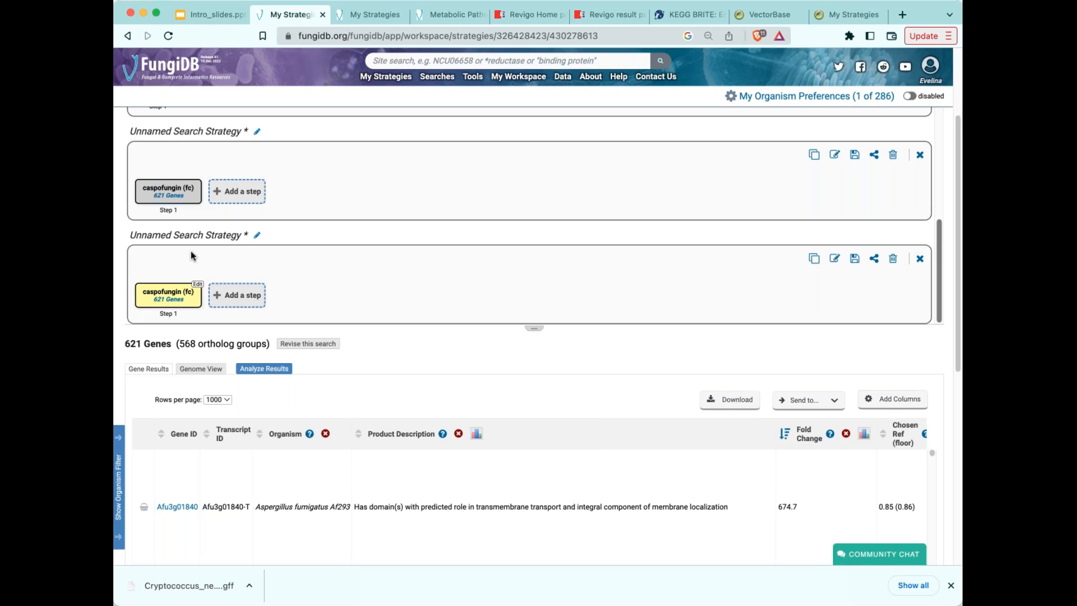
scroll(322, 440, down, 3)
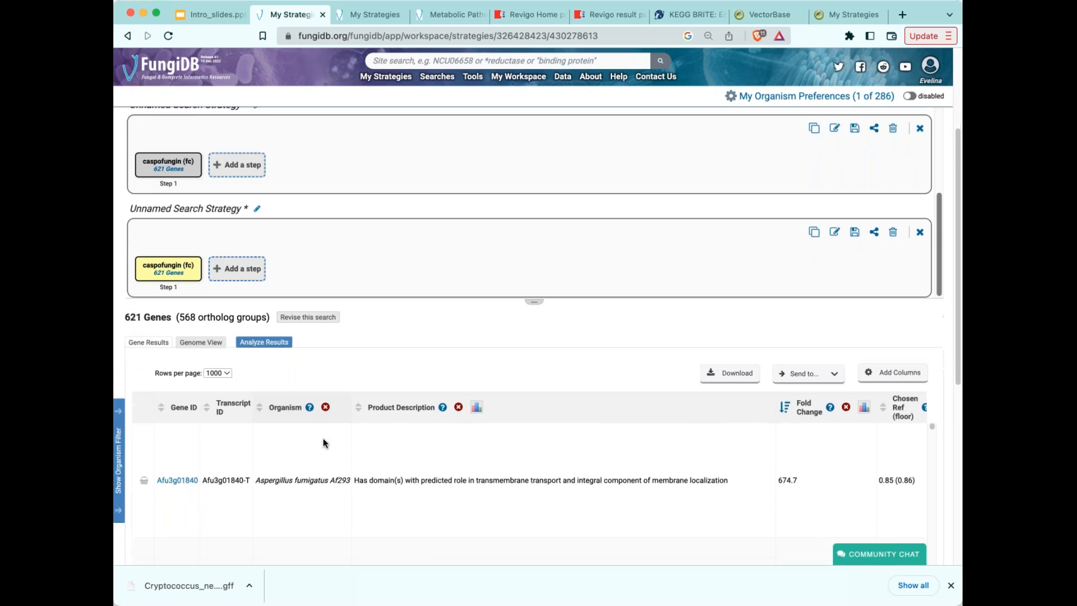
key(super+minus)
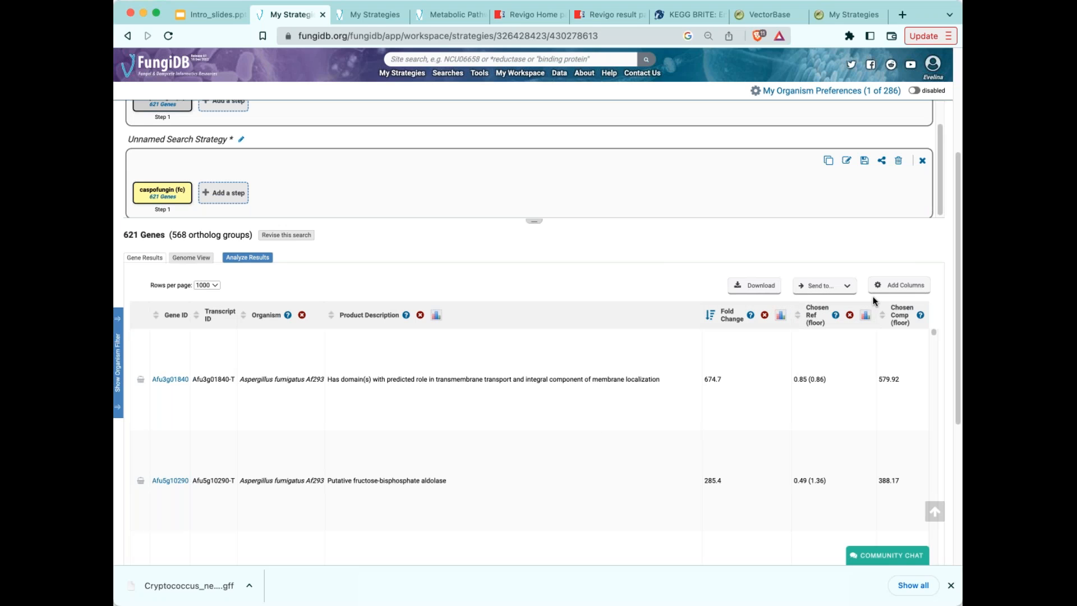
- Run Gene Ontology Enrichment on the genes for Cellular Component with a 0.05 P-value cutoff, and review the enriched terms and statistics
click(247, 258)
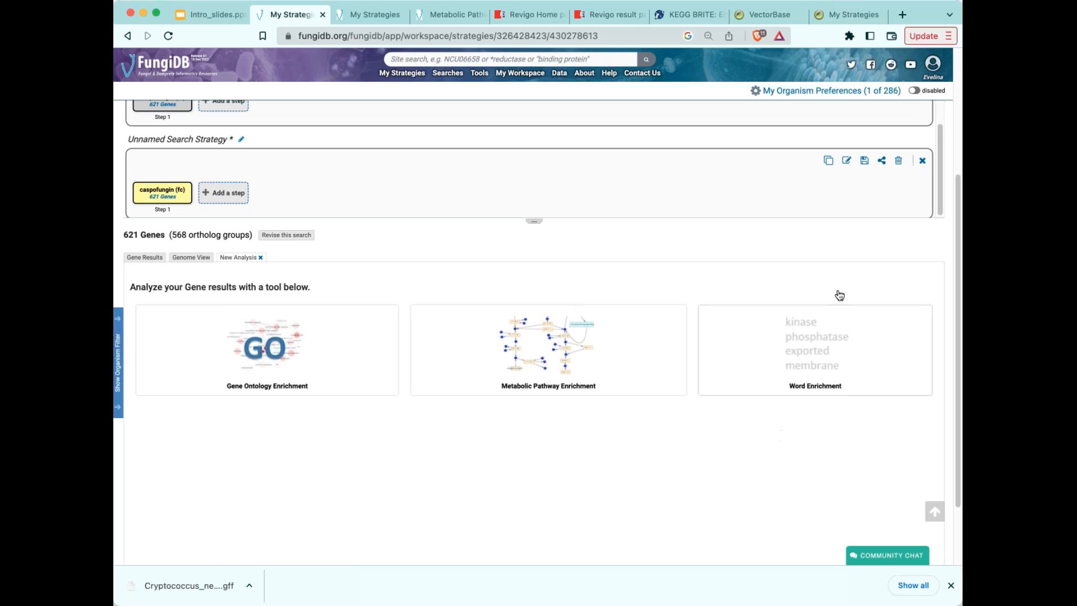
mouse_move(711, 349)
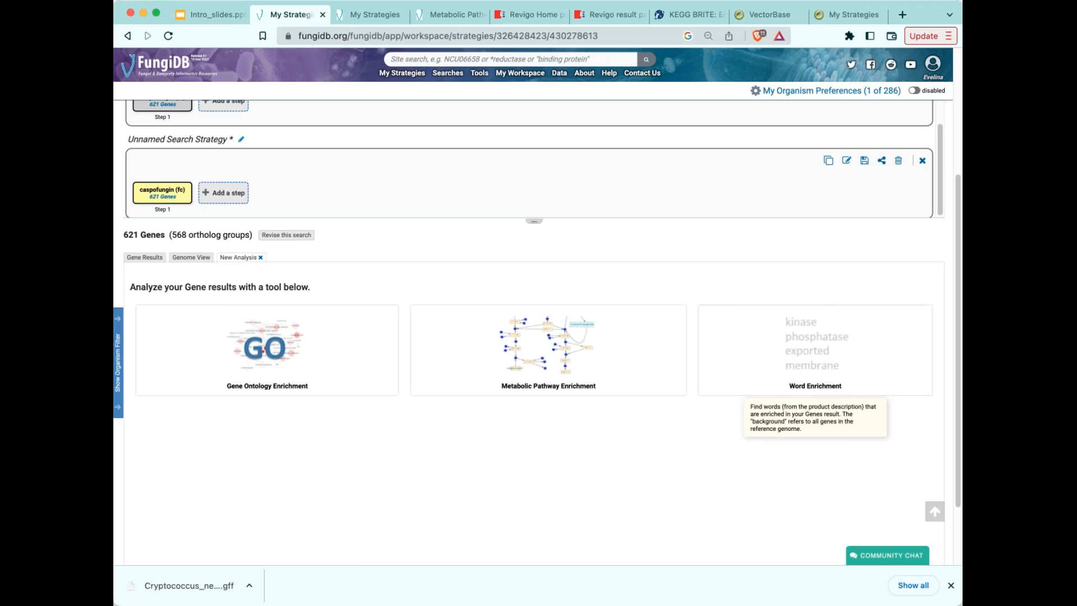
click(263, 359)
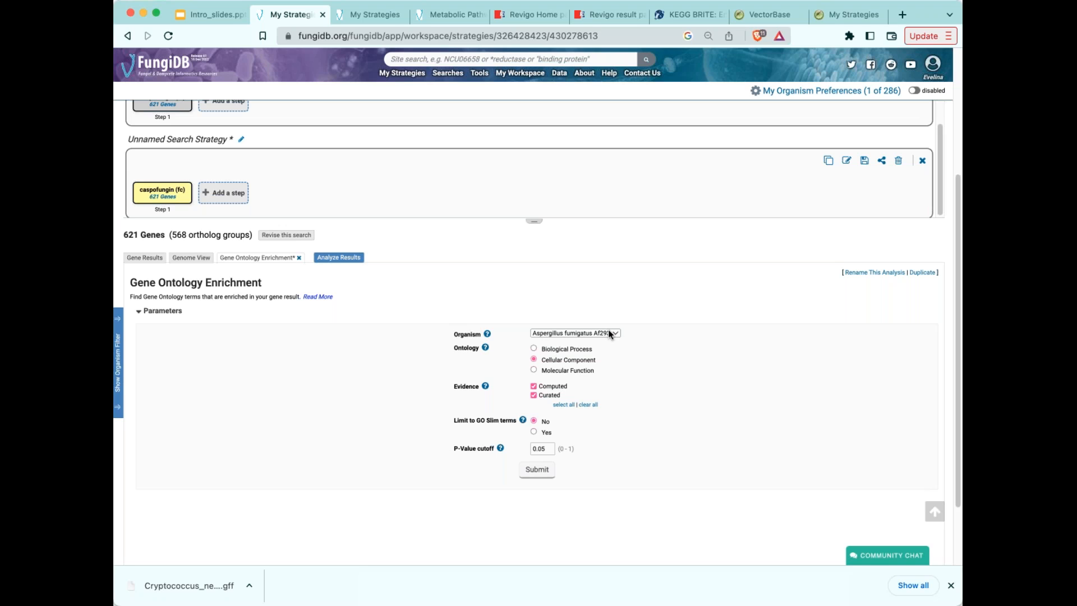
click(629, 307)
click(525, 470)
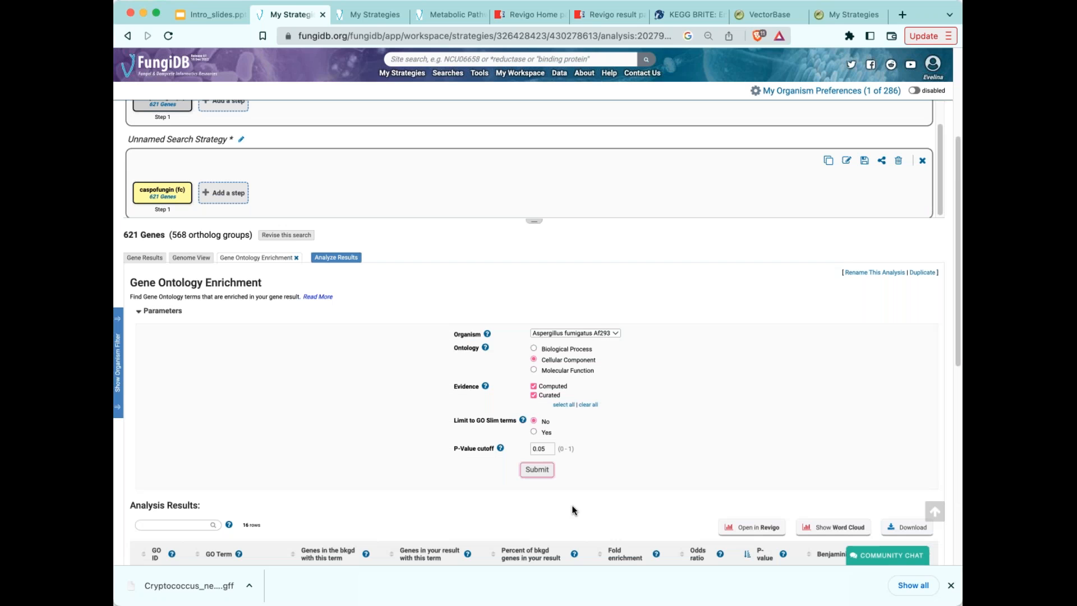
scroll(611, 502, down, 2)
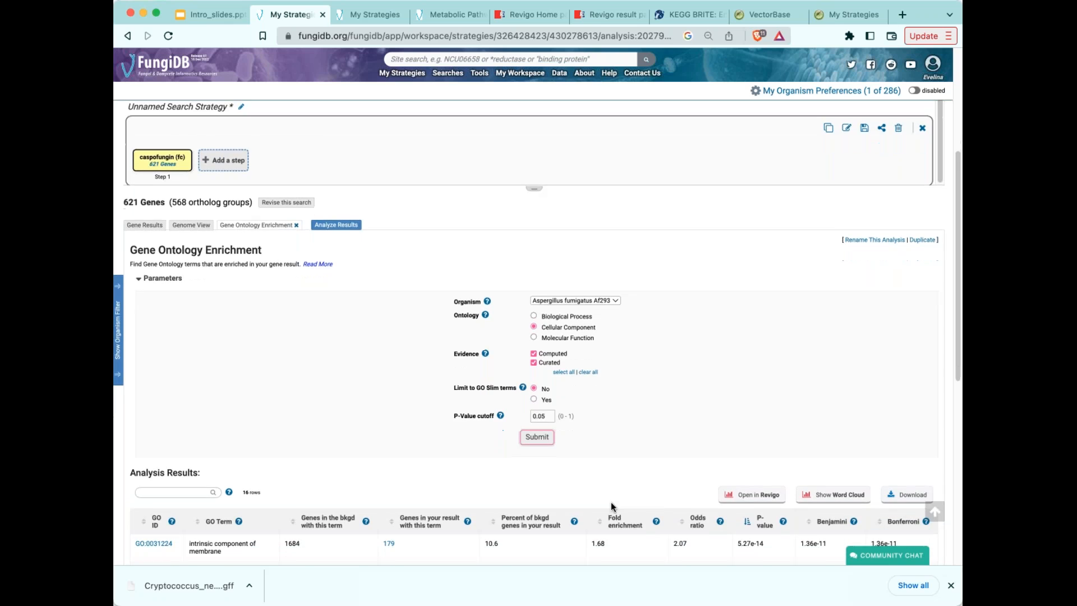
scroll(611, 505, down, 7)
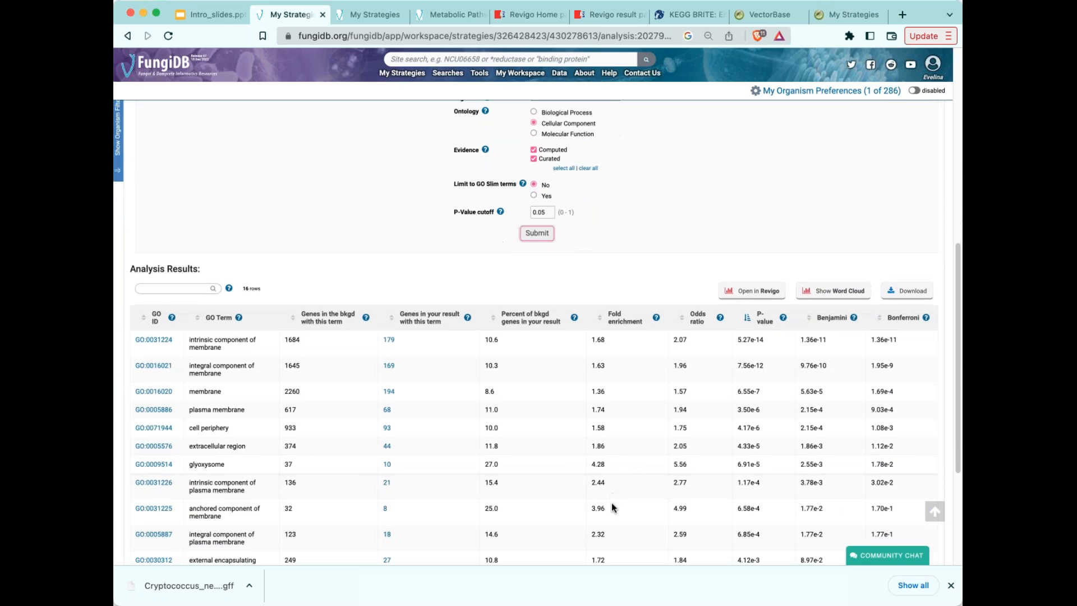
scroll(612, 506, down, 1)
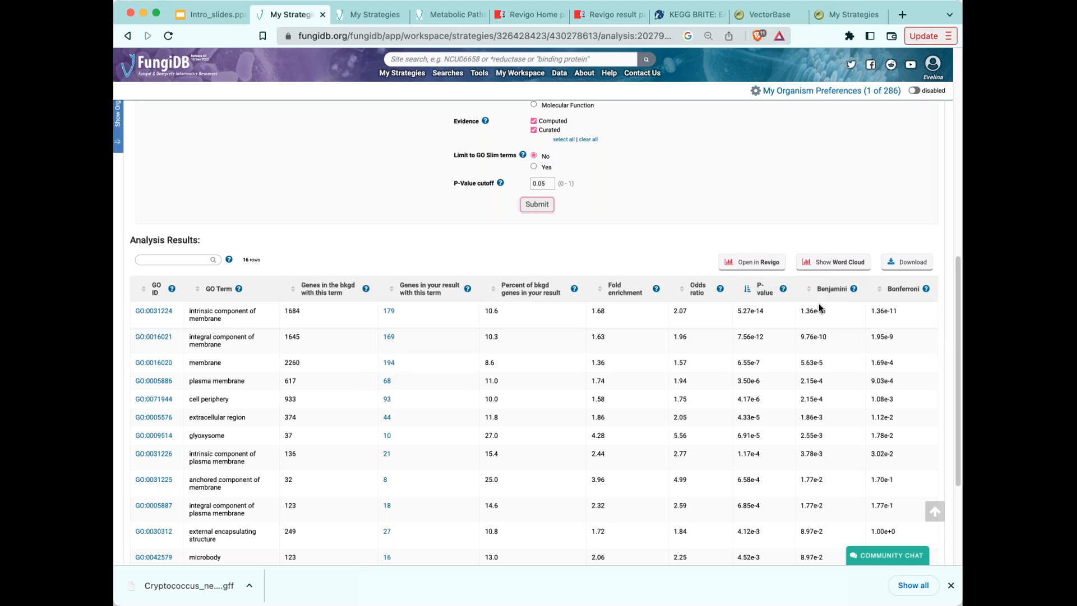
mouse_move(852, 287)
- Rerun the Gene Ontology Enrichment with the ontology set to Molecular Function and review the enriched terms
scroll(604, 243, up, 5)
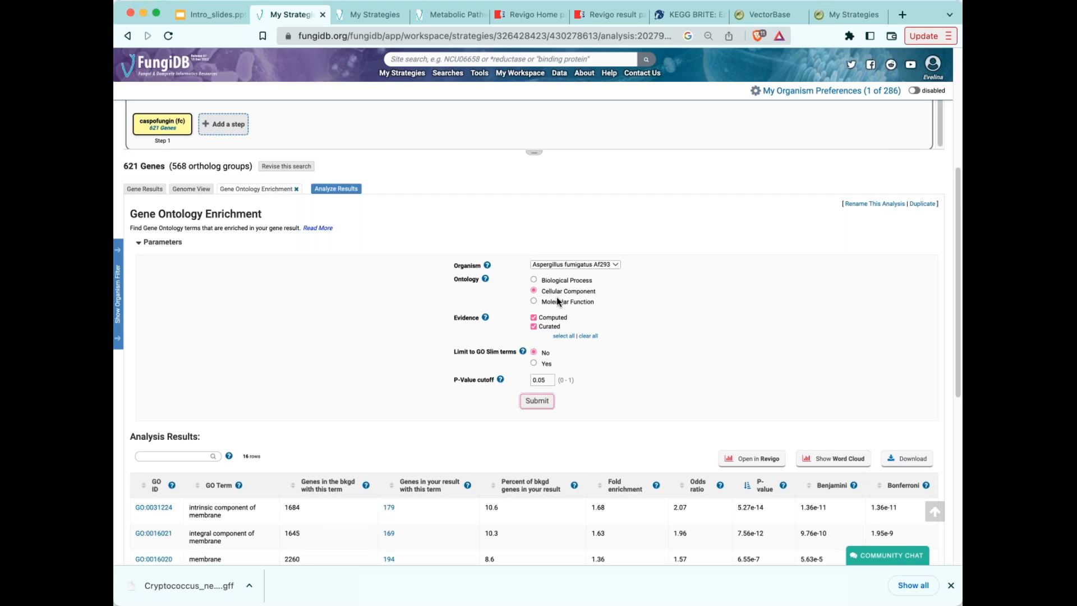
click(533, 302)
click(538, 401)
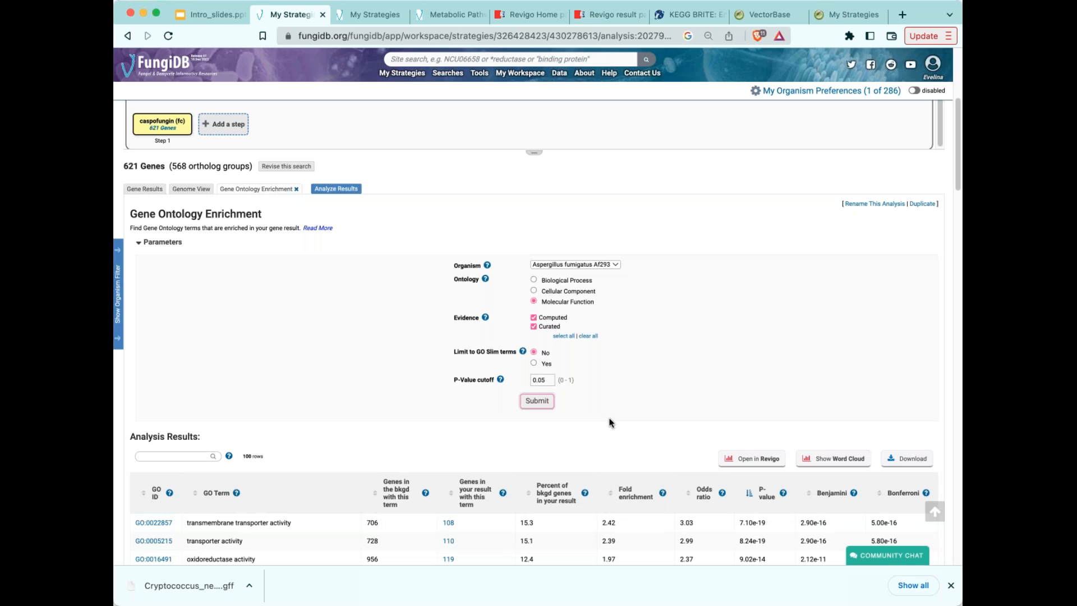
scroll(608, 417, down, 2)
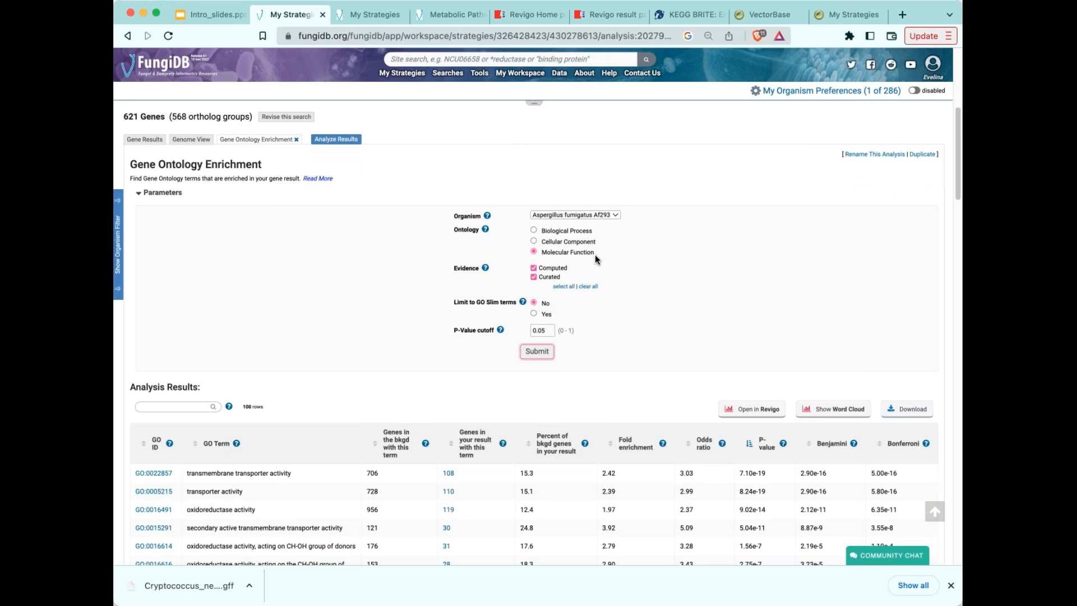
scroll(429, 401, down, 3)
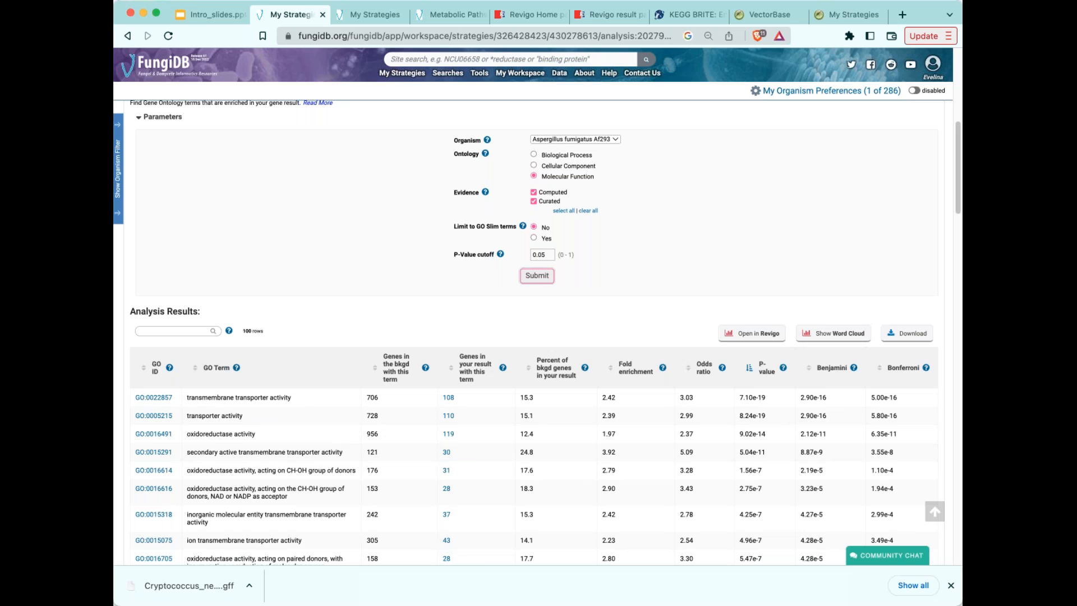
scroll(339, 499, down, 3)
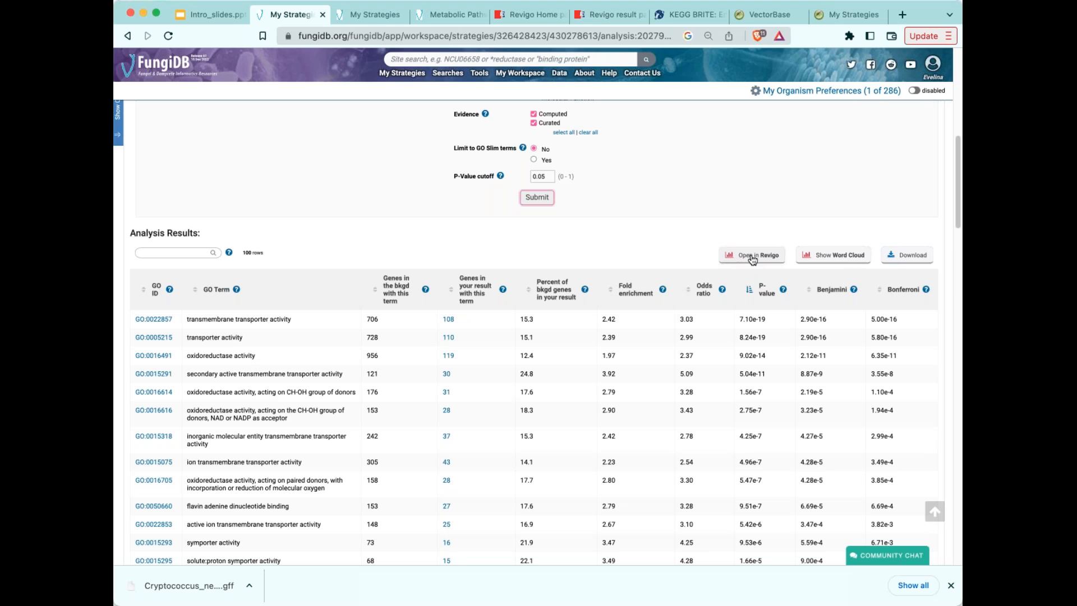
- Switch to Revigo and submit the list of GO terms with P values, using the Medium (0.7) result size
click(538, 17)
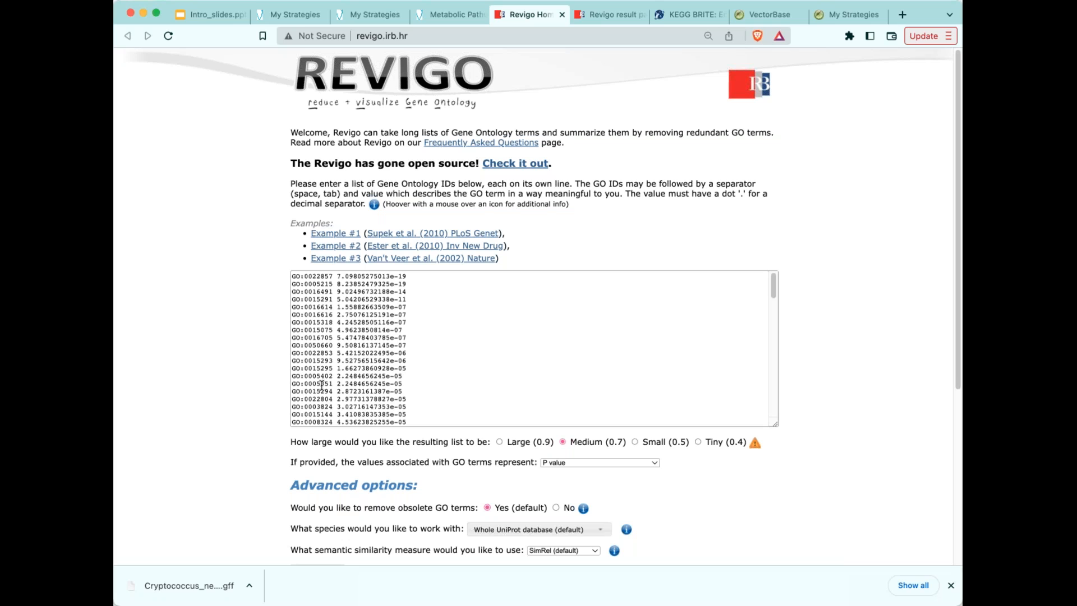
click(289, 14)
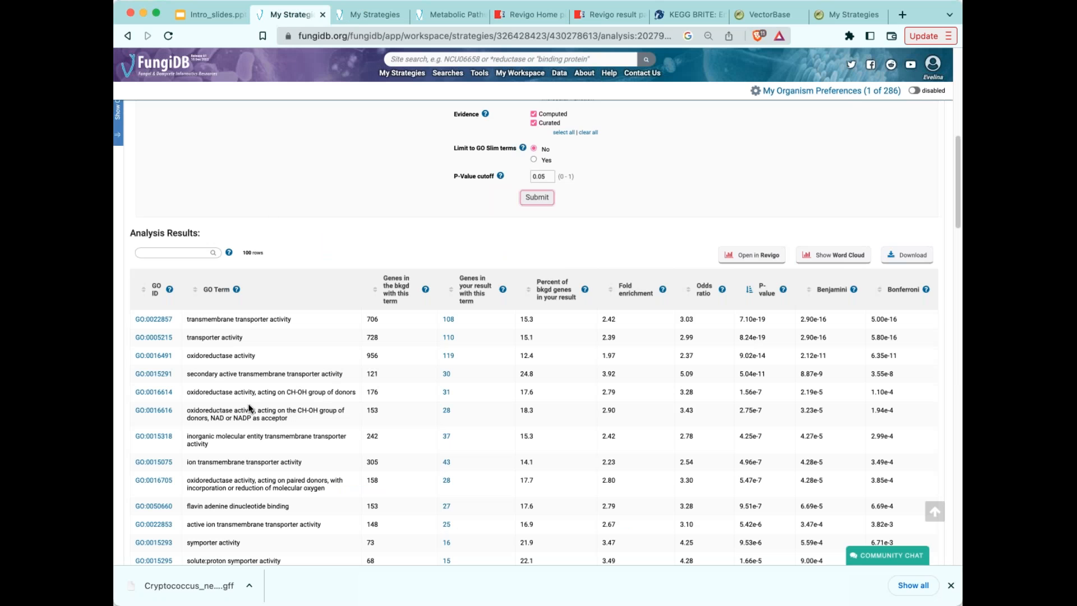
click(516, 14)
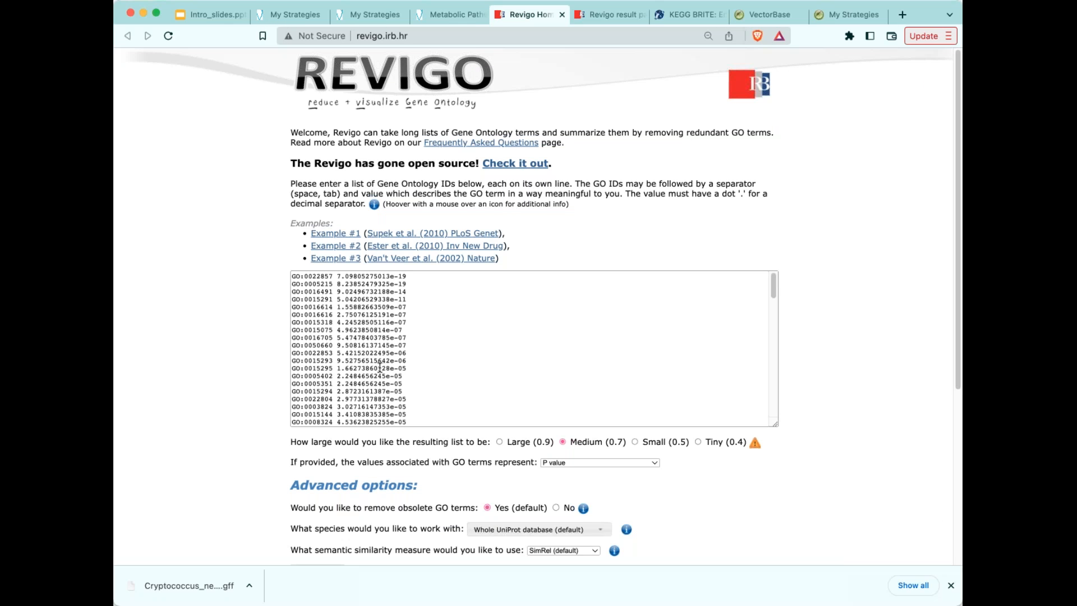
scroll(347, 371, down, 4)
click(314, 370)
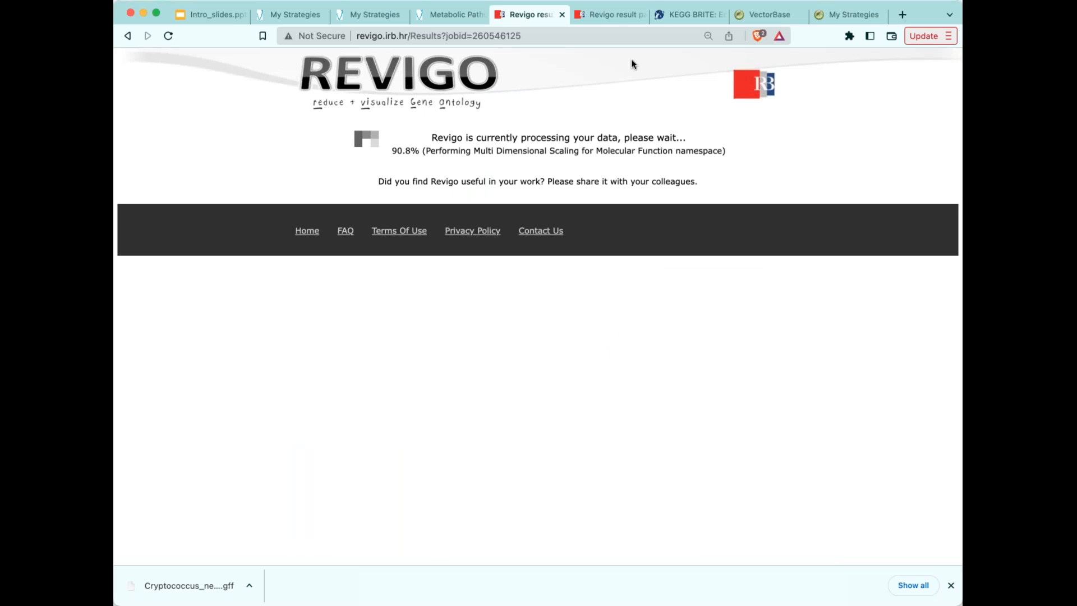
- Open the finished Revigo results and examine the term clusters in the Molecular Function scatterplot
click(612, 15)
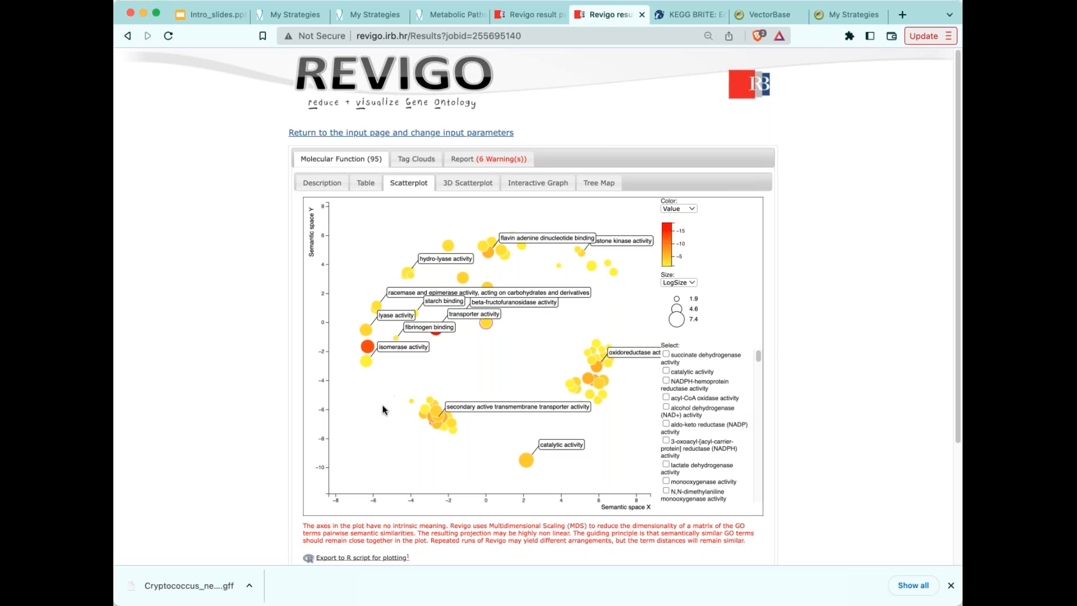
mouse_move(410, 401)
mouse_move(436, 412)
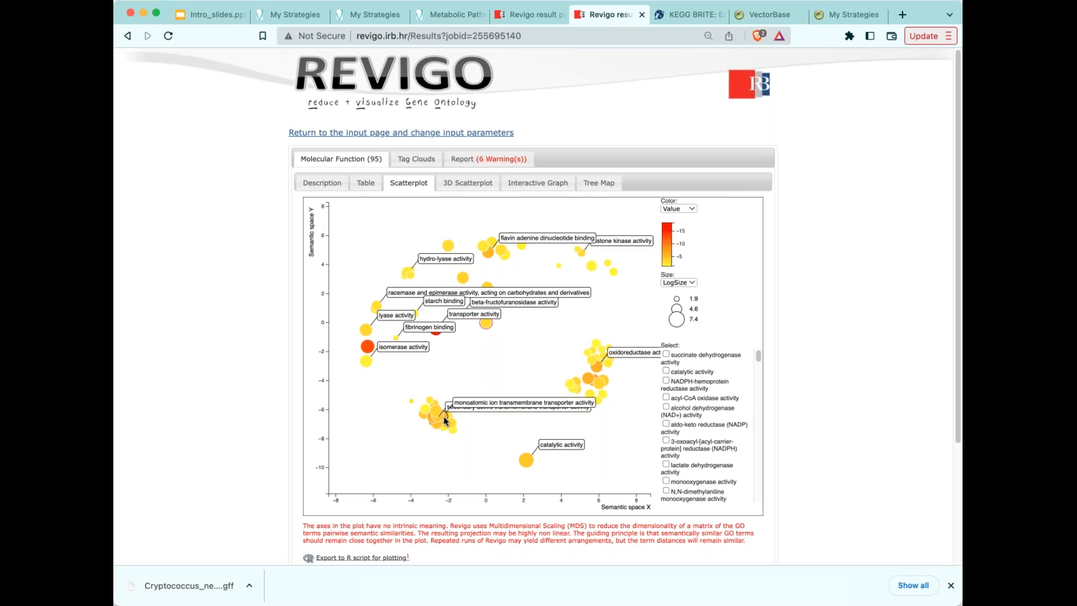
mouse_move(595, 359)
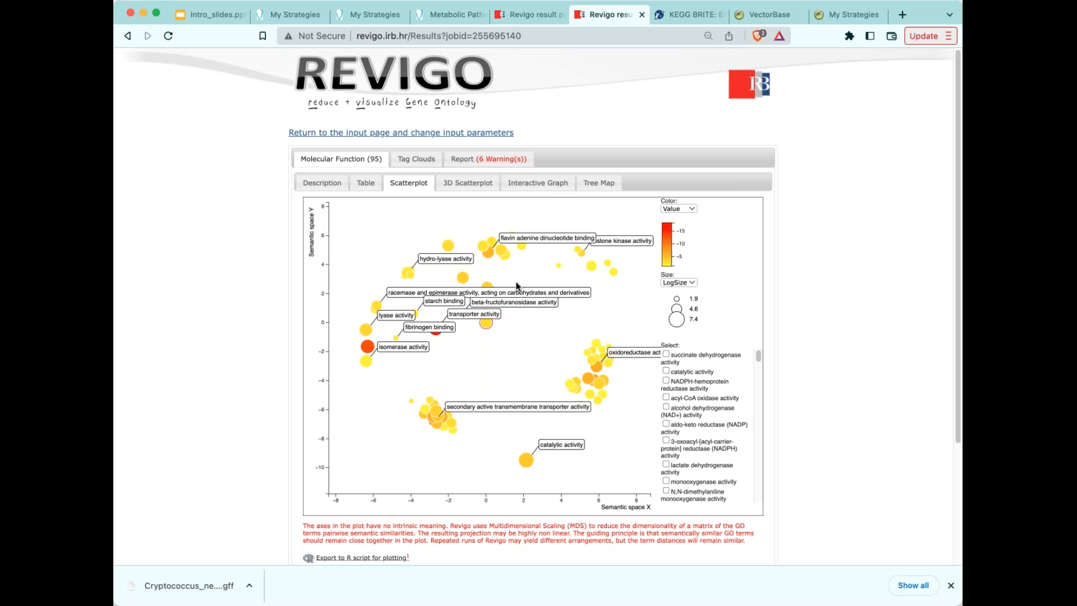
- Review the Molecular Function results as a table of grouped GO terms, and return to the FungiDB enrichment results
click(366, 184)
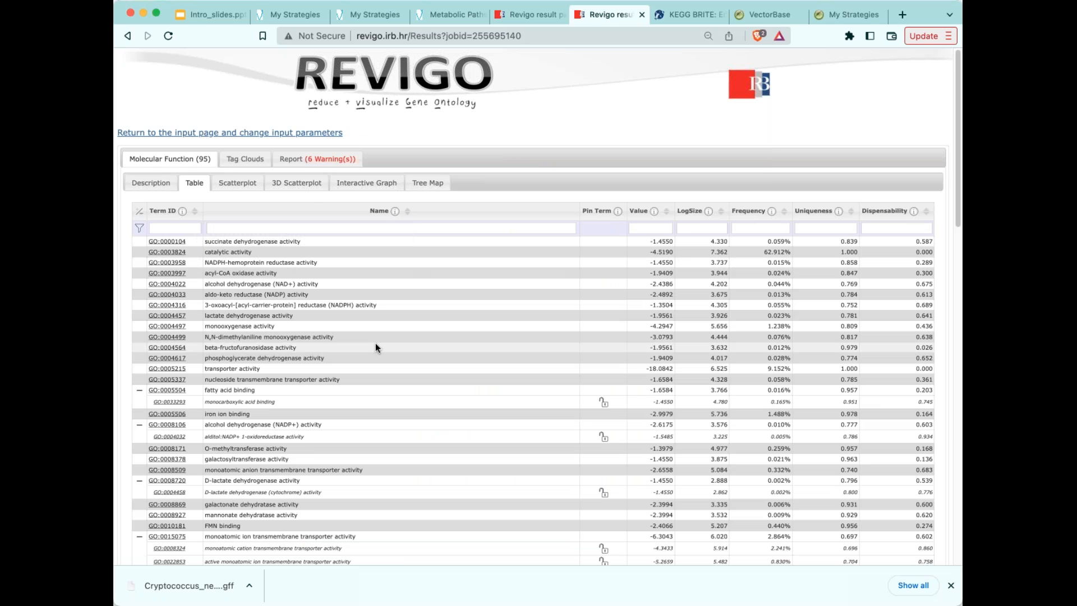
scroll(376, 365, down, 2)
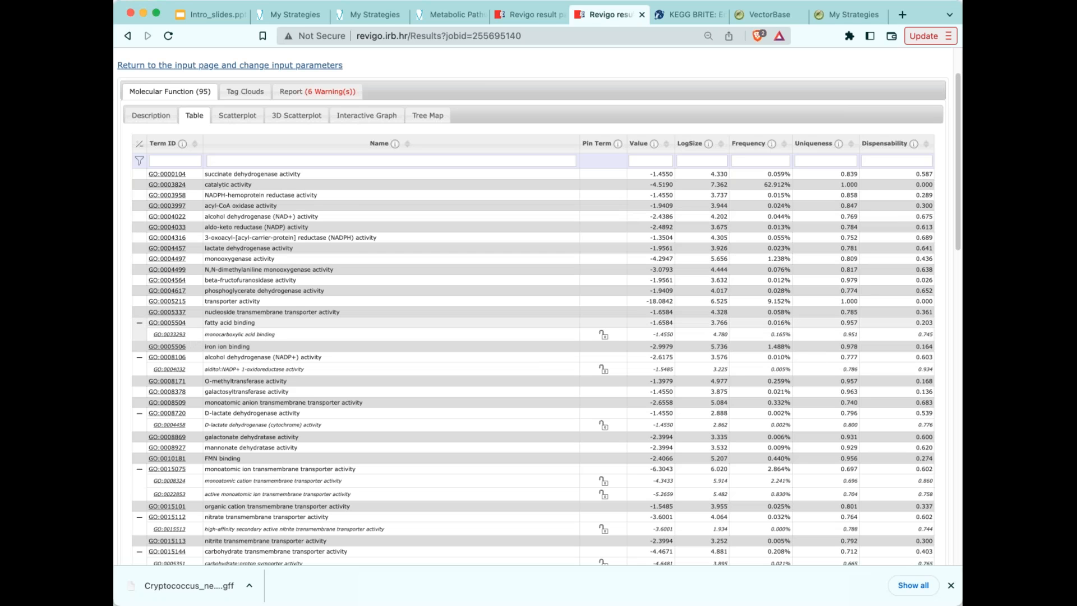
scroll(265, 398, down, 5)
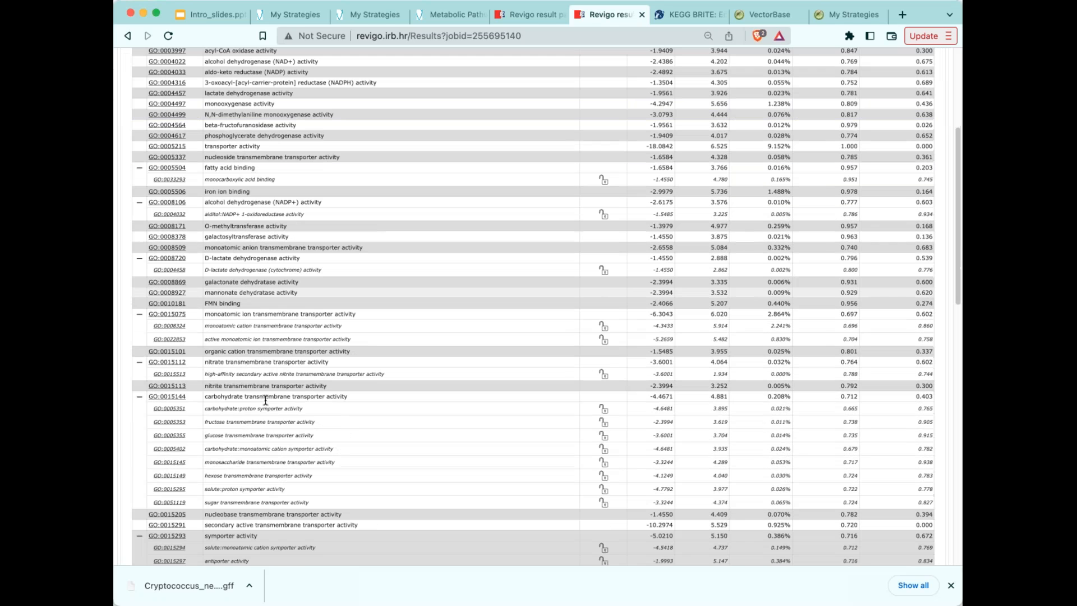
scroll(203, 353, down, 2)
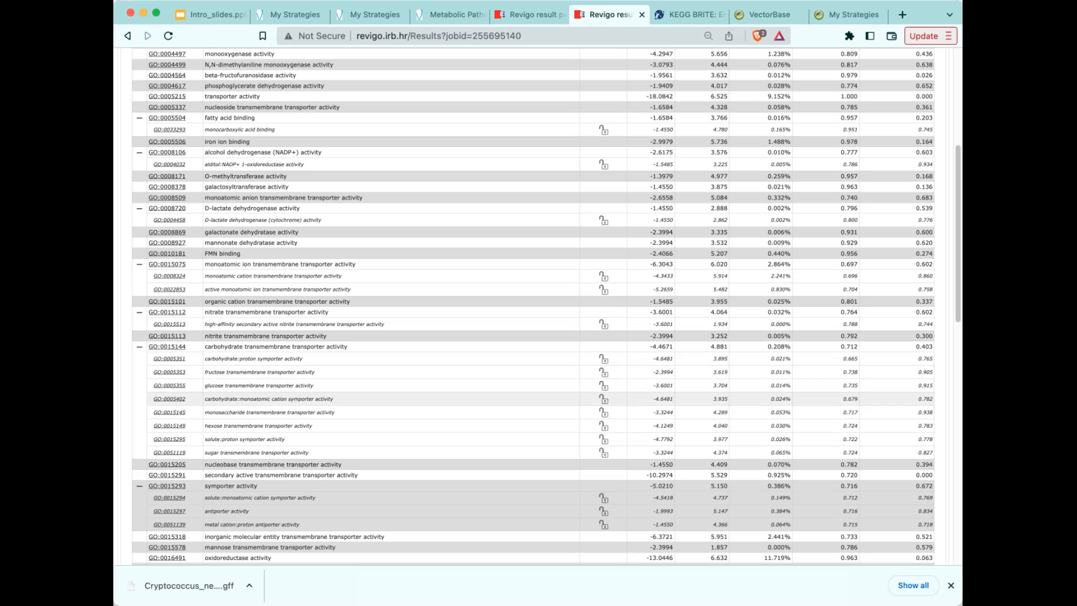
scroll(268, 448, down, 5)
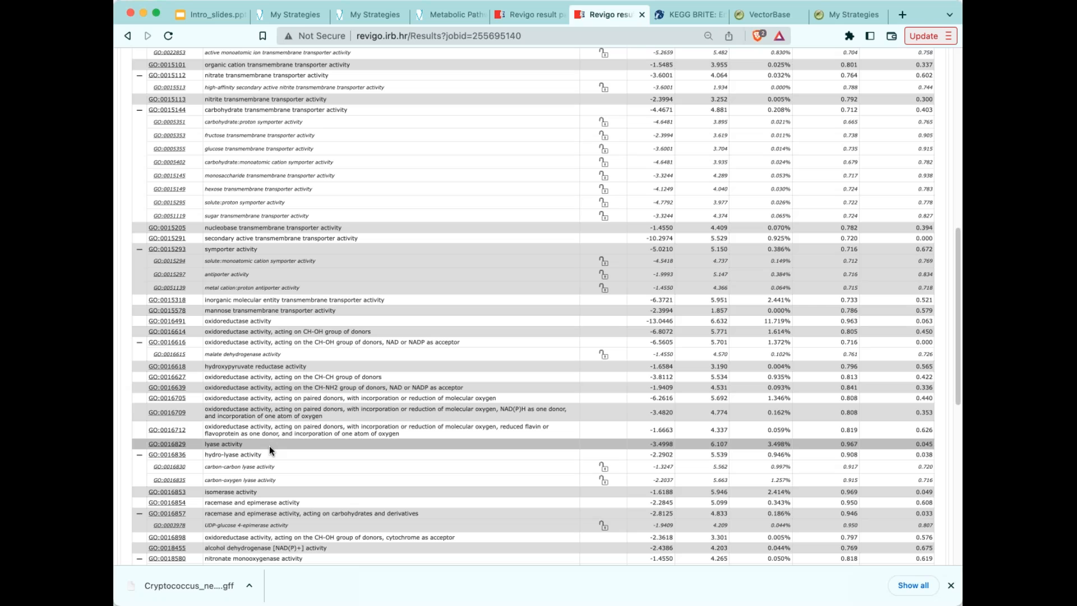
scroll(268, 443, up, 10)
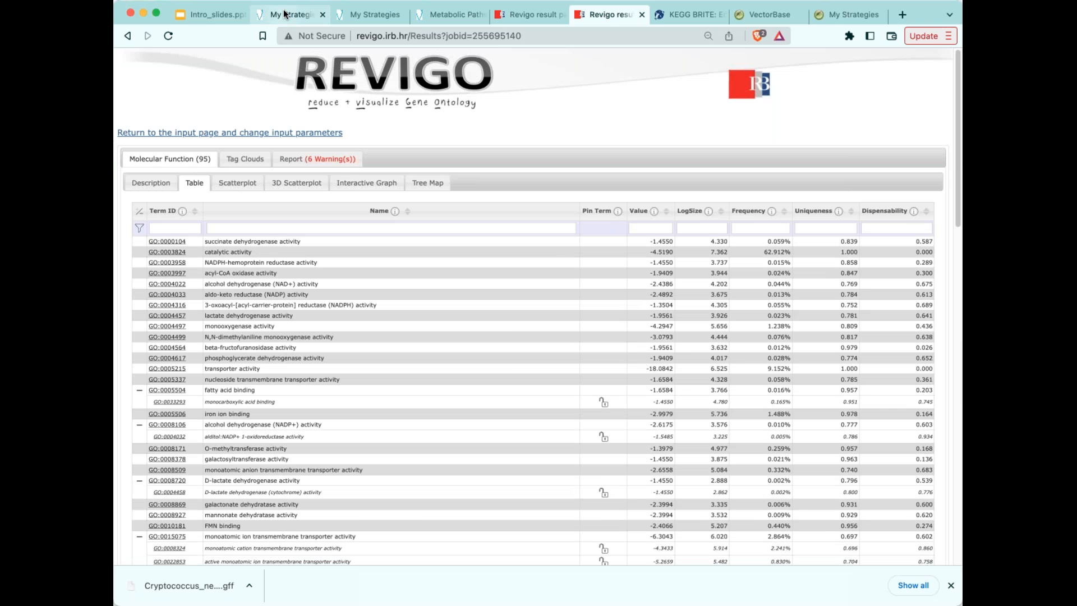
click(285, 14)
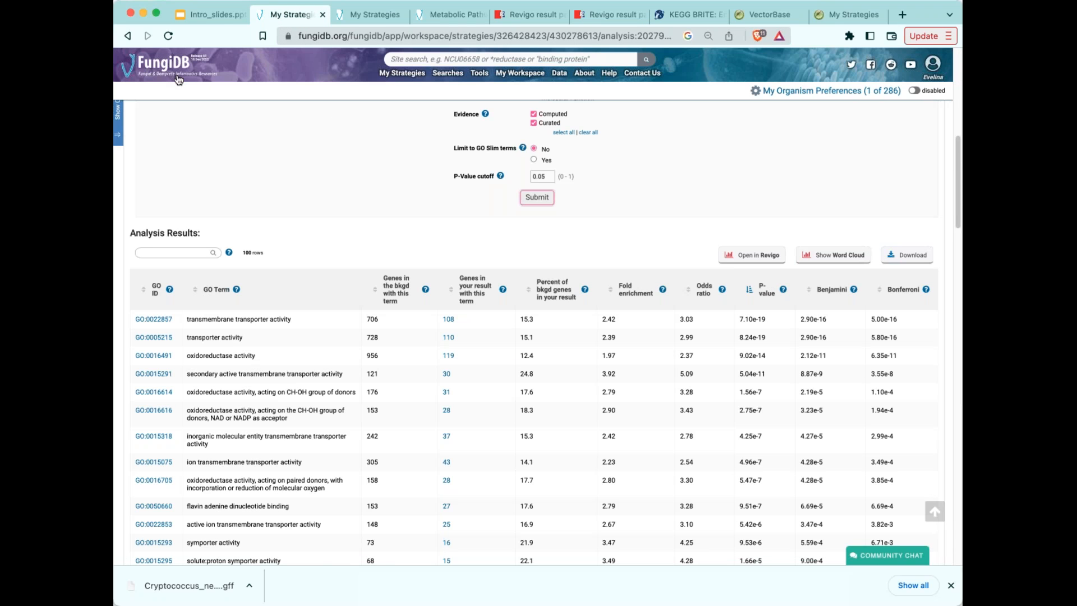
scroll(362, 203, up, 7)
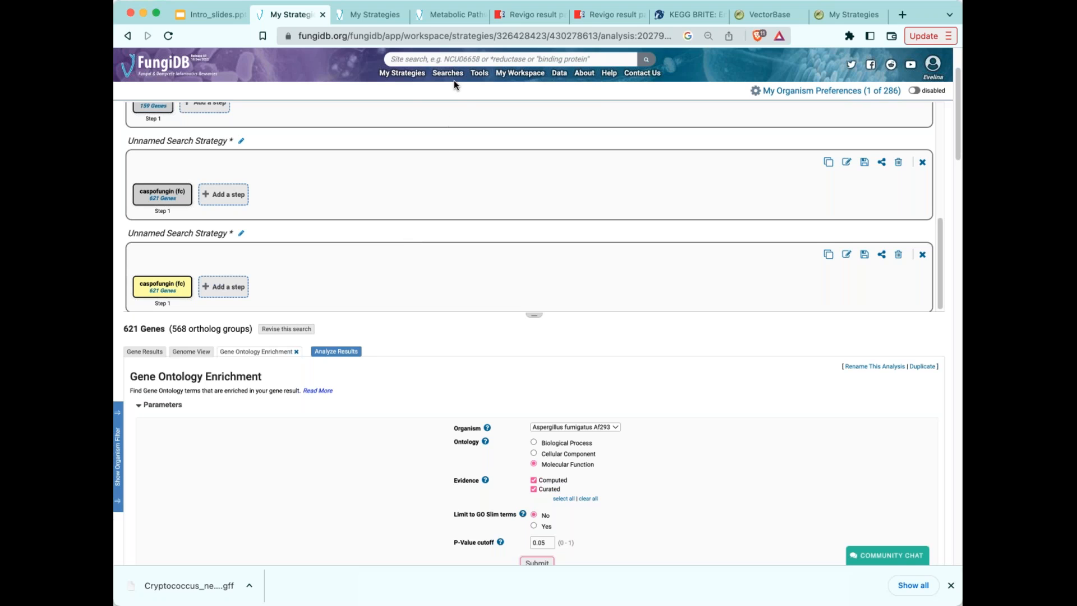
mouse_move(455, 81)
click(453, 109)
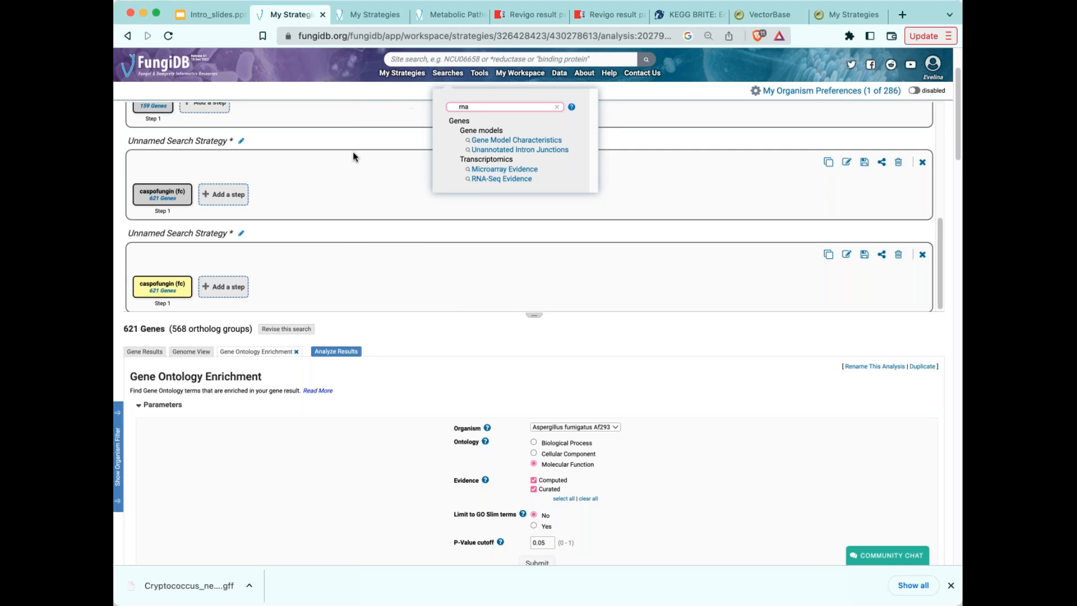
scroll(349, 259, up, 5)
scroll(354, 280, down, 10)
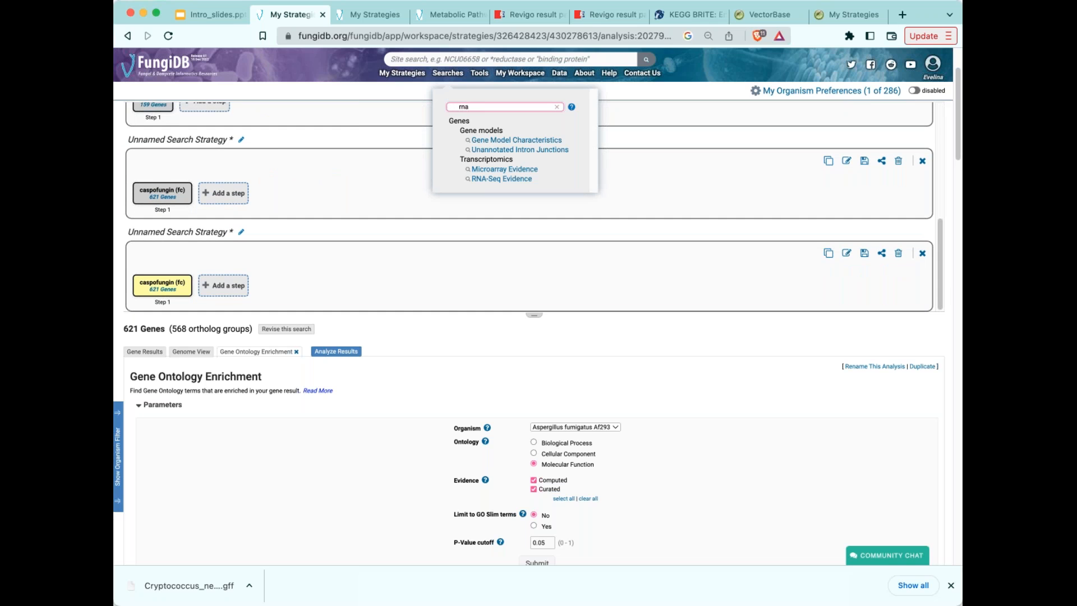
click(178, 72)
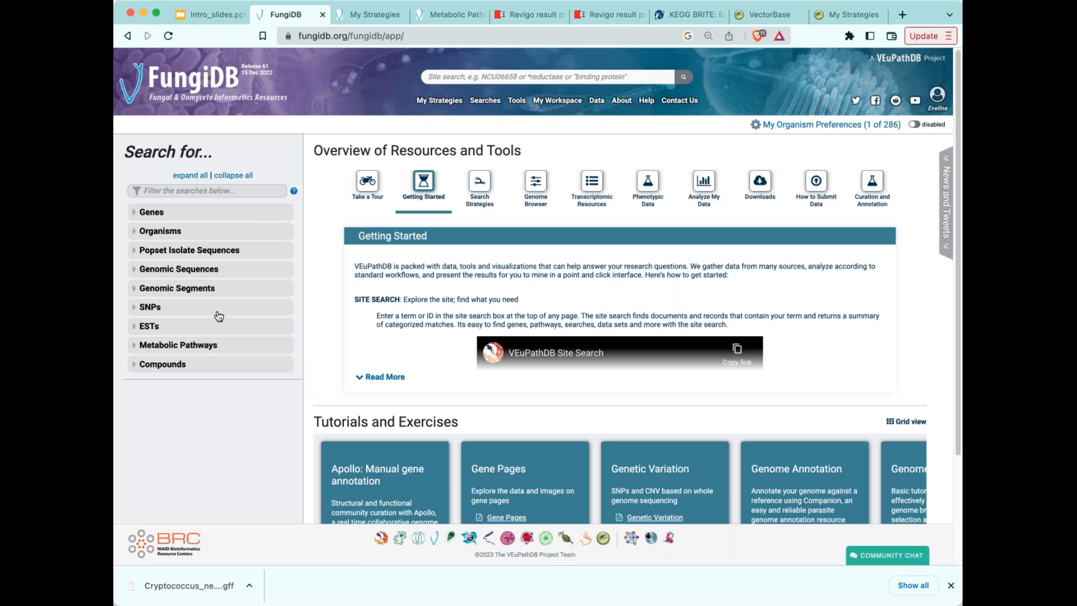
click(128, 36)
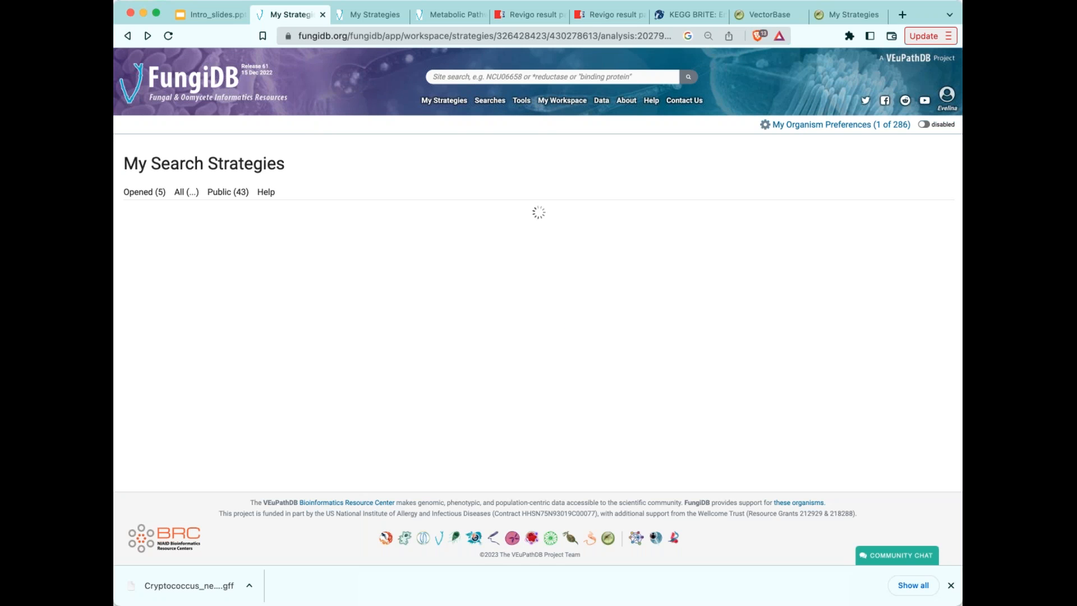
- Filter the available searches by "phenotype" and open the Phenotype Evidence gene search
mouse_move(489, 98)
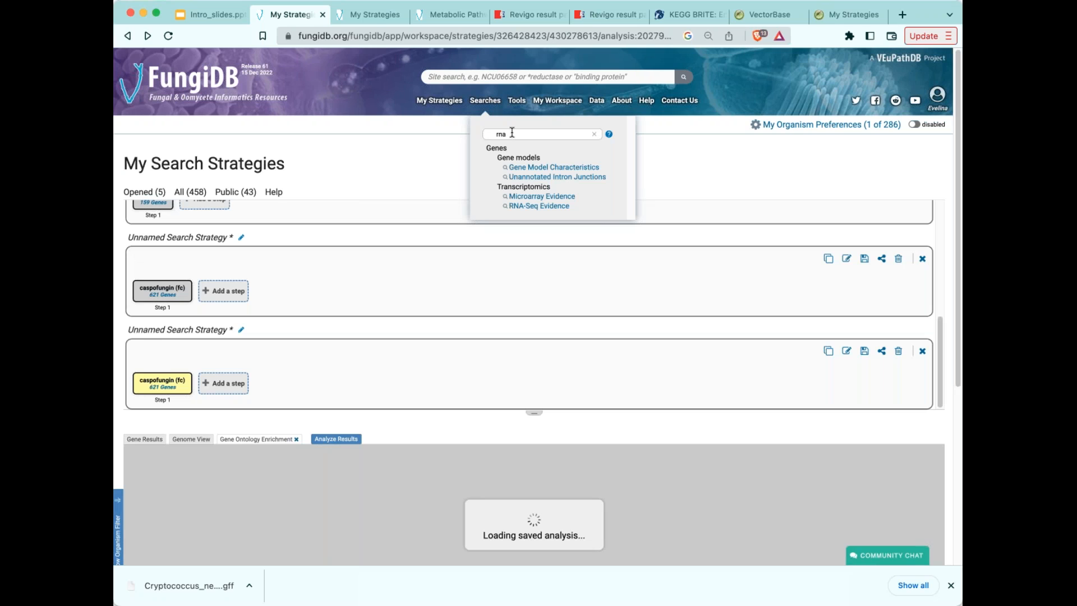
drag(512, 132, 491, 134)
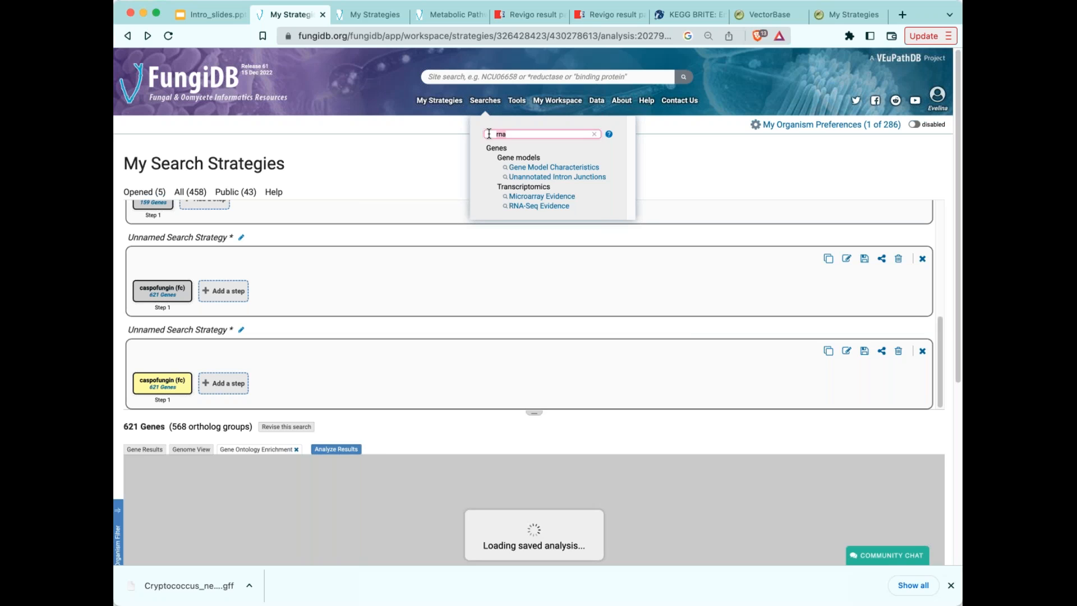
text(phenotype)
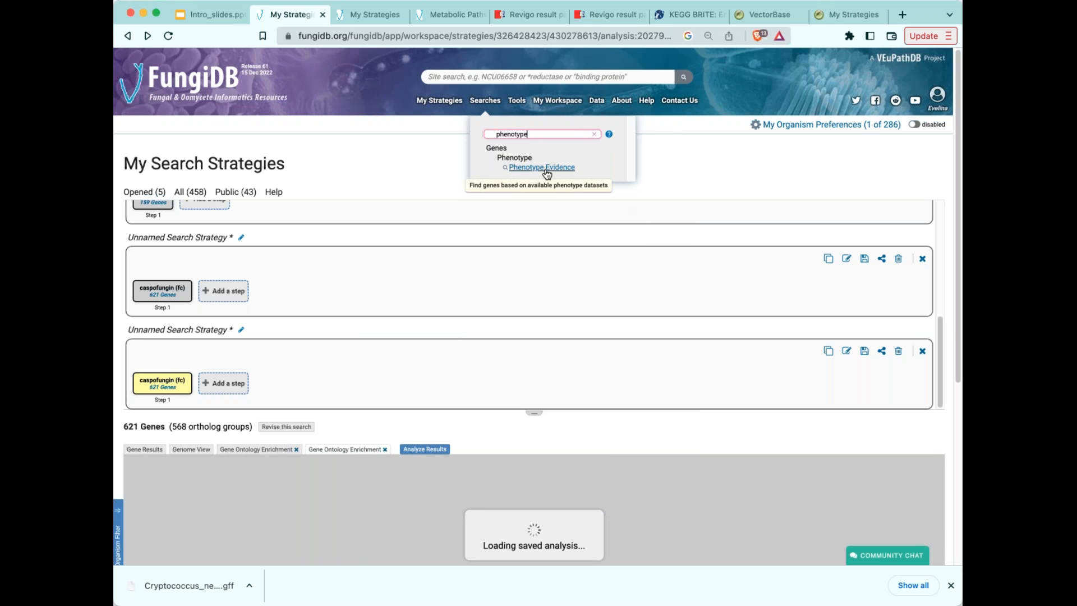
click(547, 168)
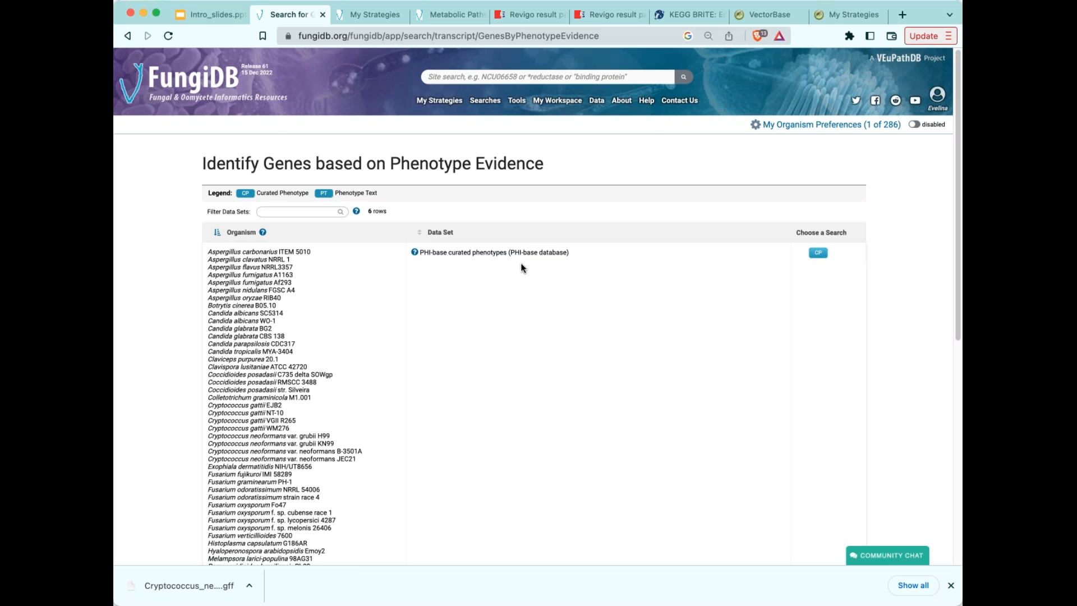
- Look through the phenotype data sets and choose the Curated Phenotype search for PHI-base curated phenotypes
scroll(501, 413, down, 10)
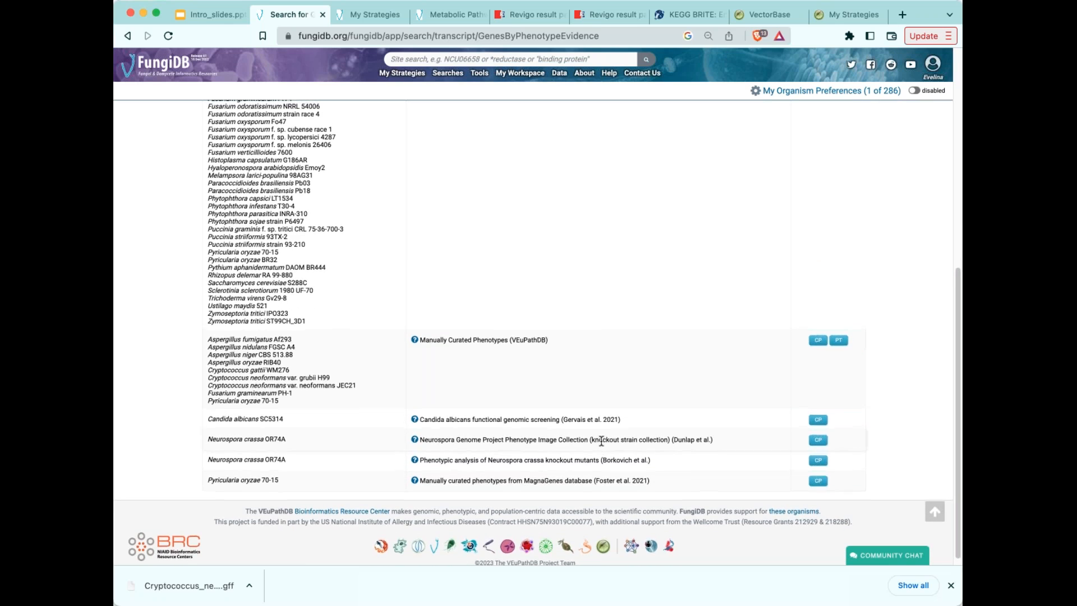
scroll(599, 442, up, 2)
scroll(601, 440, up, 10)
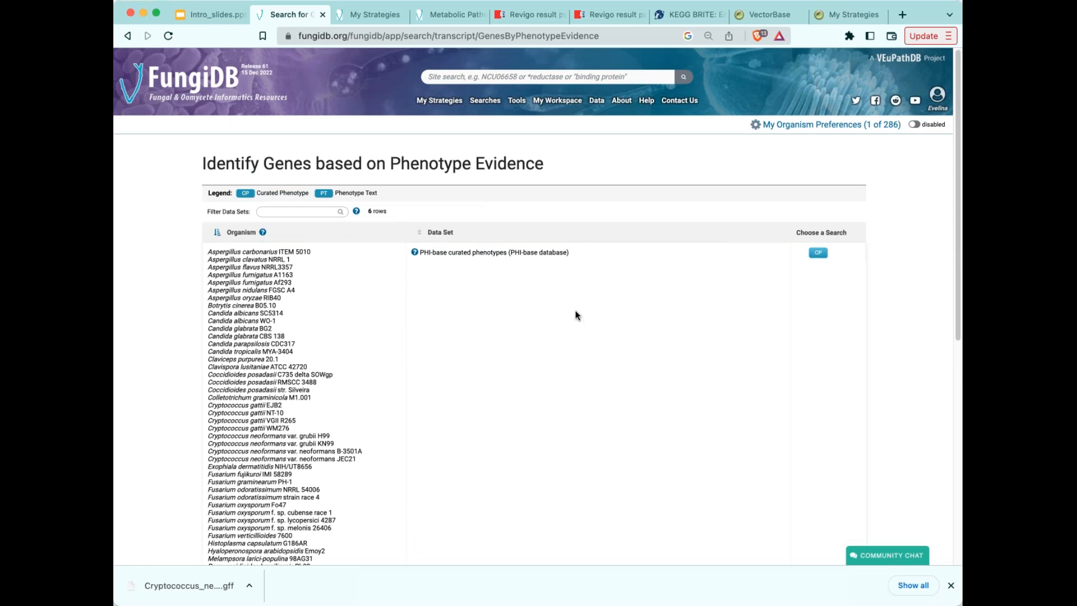
click(815, 252)
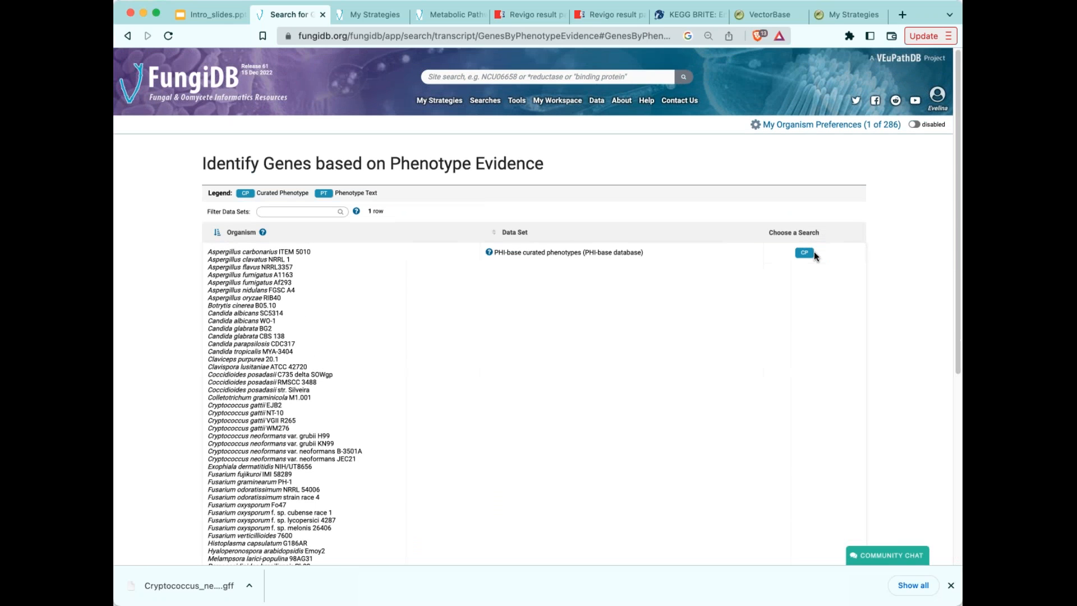
- Reset the PHI-base search values, filter the diseases by "Asp", and select all matching aspergillosis entries
scroll(676, 346, down, 3)
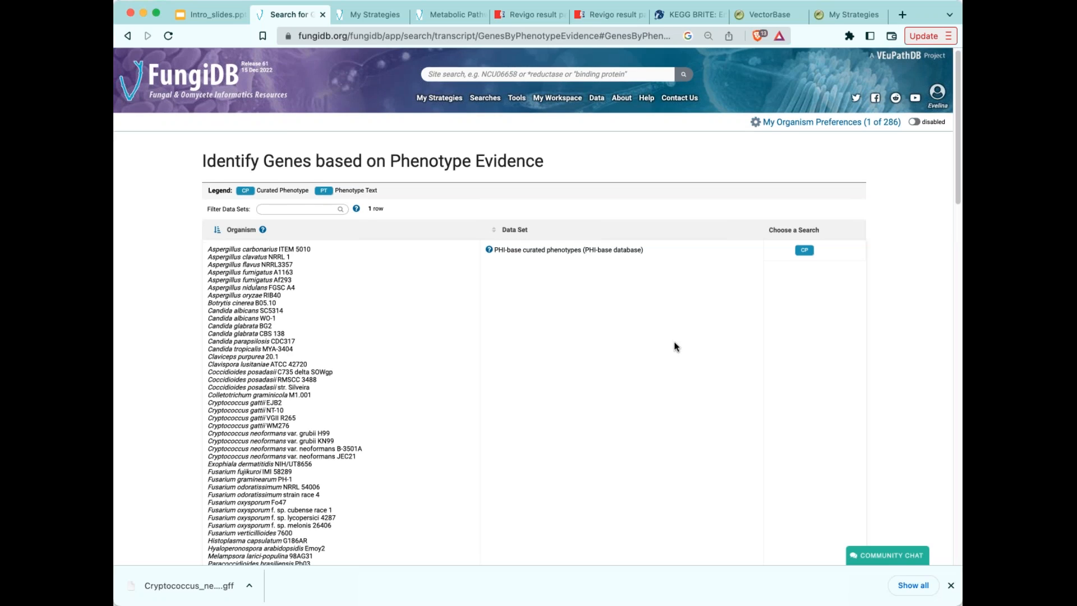
scroll(676, 346, down, 7)
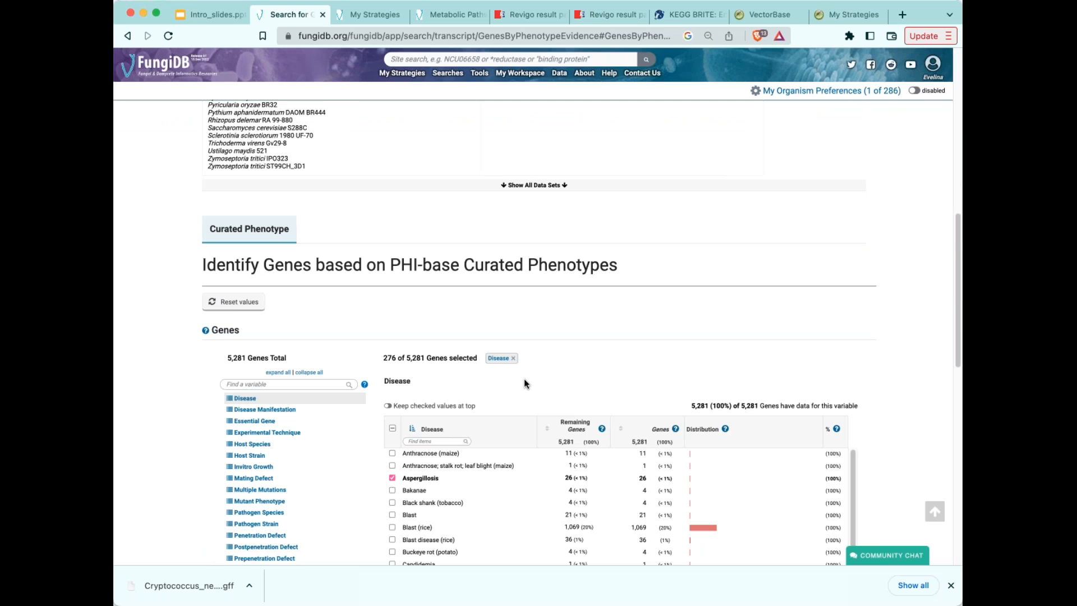
scroll(524, 373, down, 2)
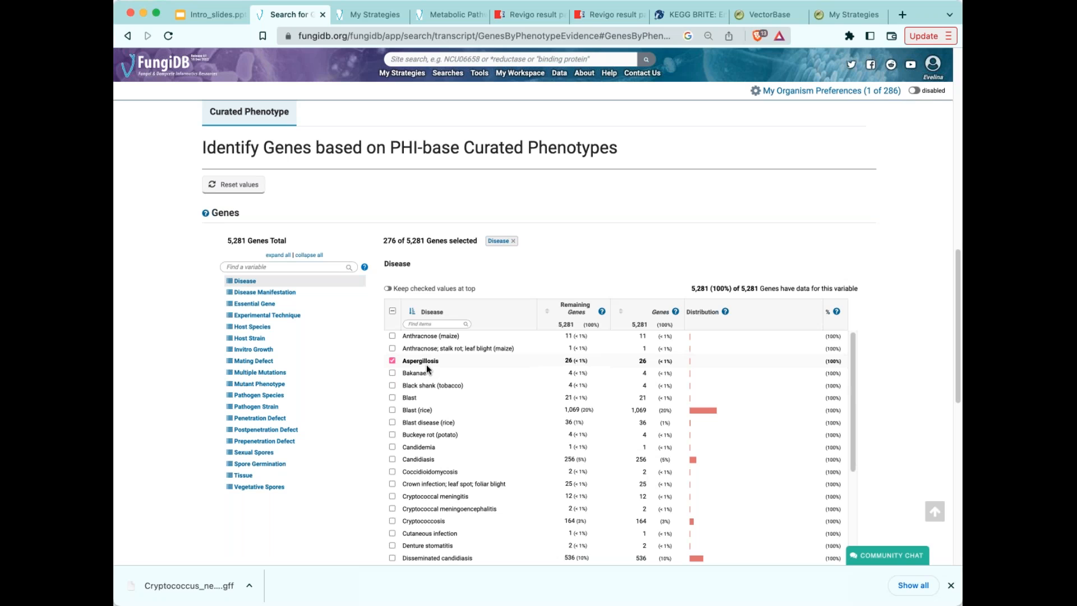
click(235, 186)
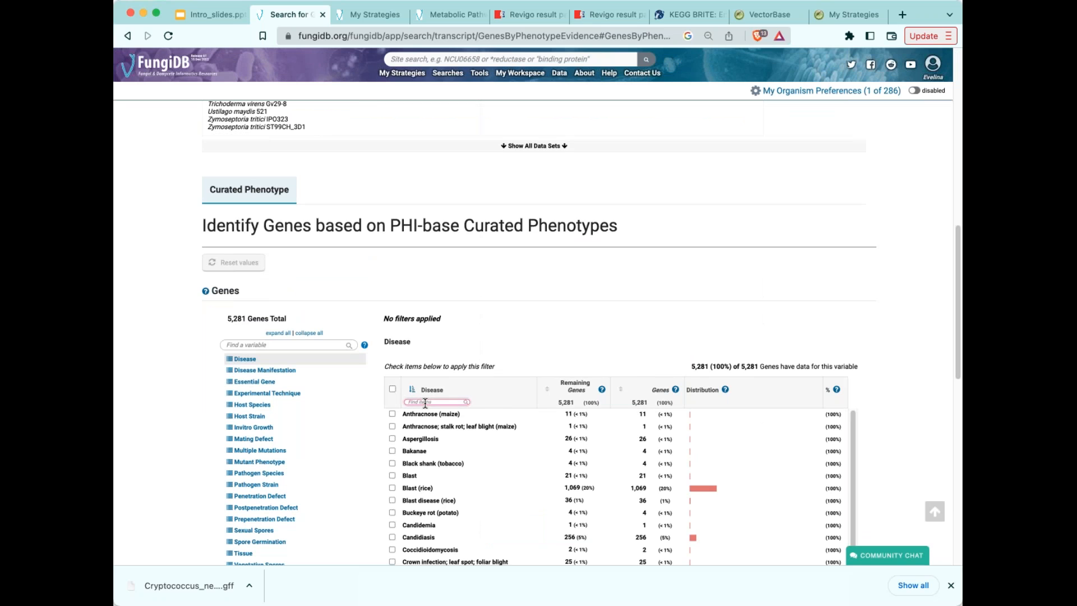
text(Asp)
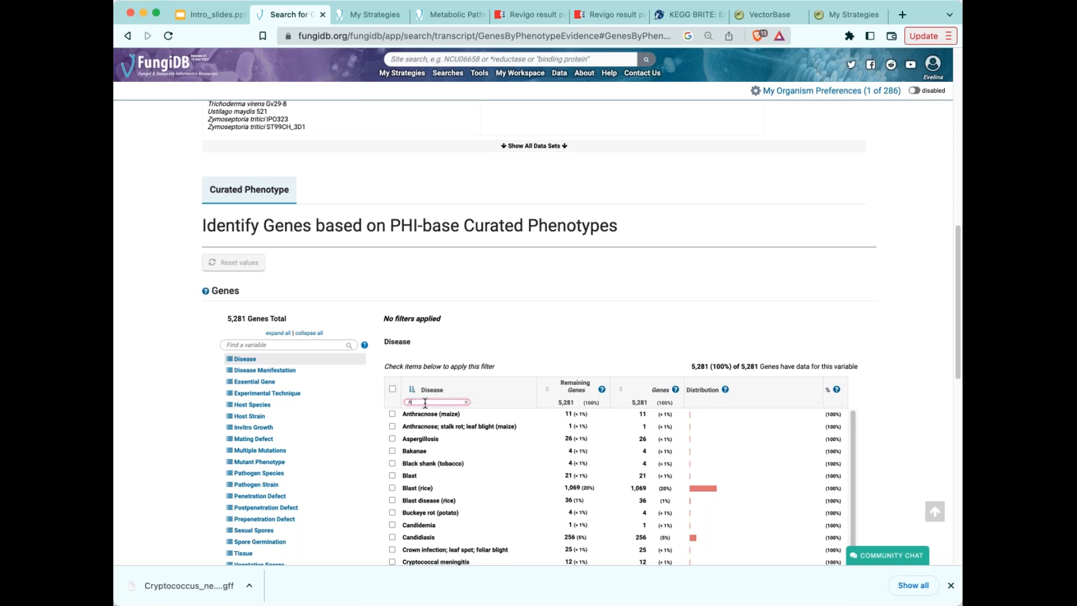
click(392, 388)
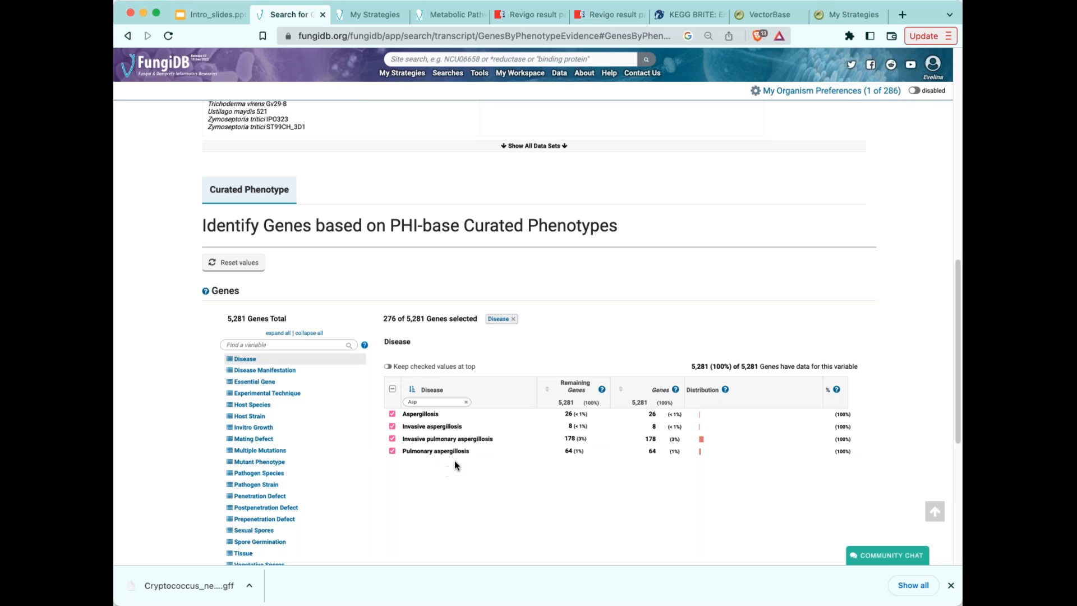
- Run the PHI-base curated phenotype search and check the details of the resulting PHI Phen step
scroll(455, 459, down, 6)
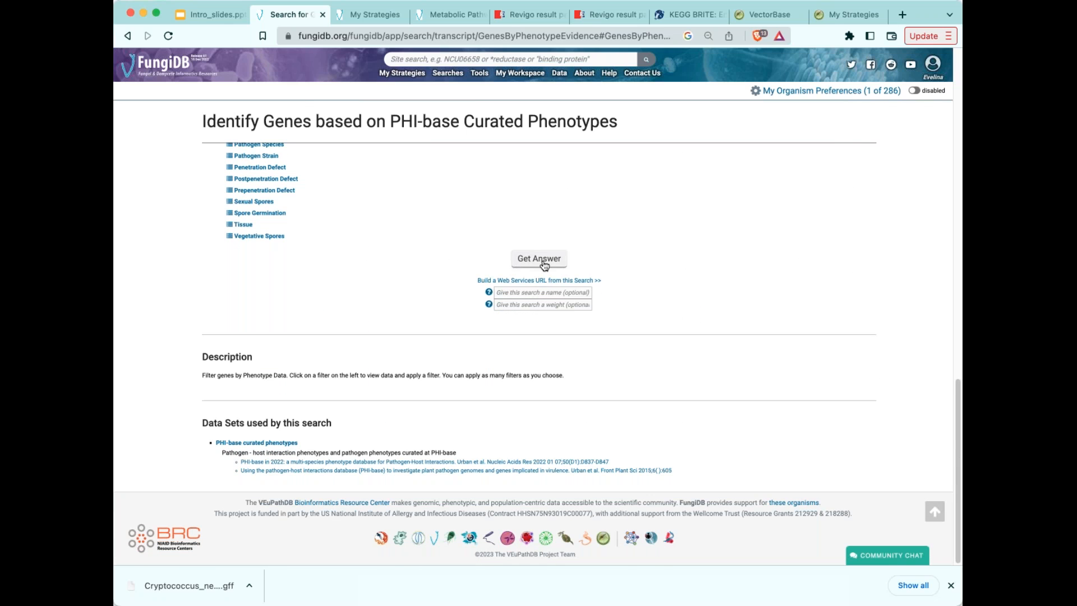
click(543, 261)
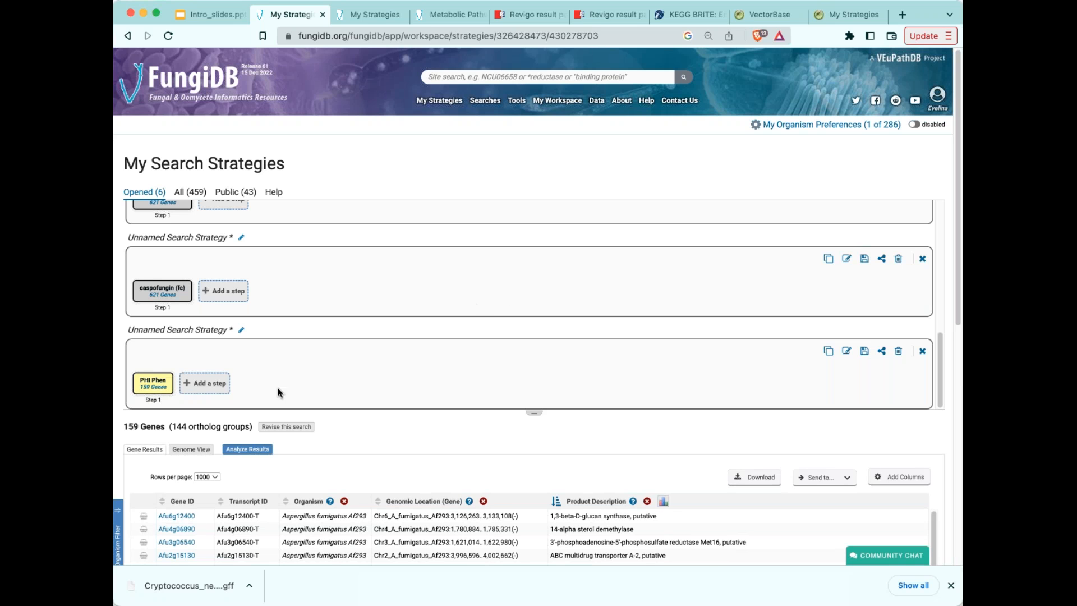
click(171, 375)
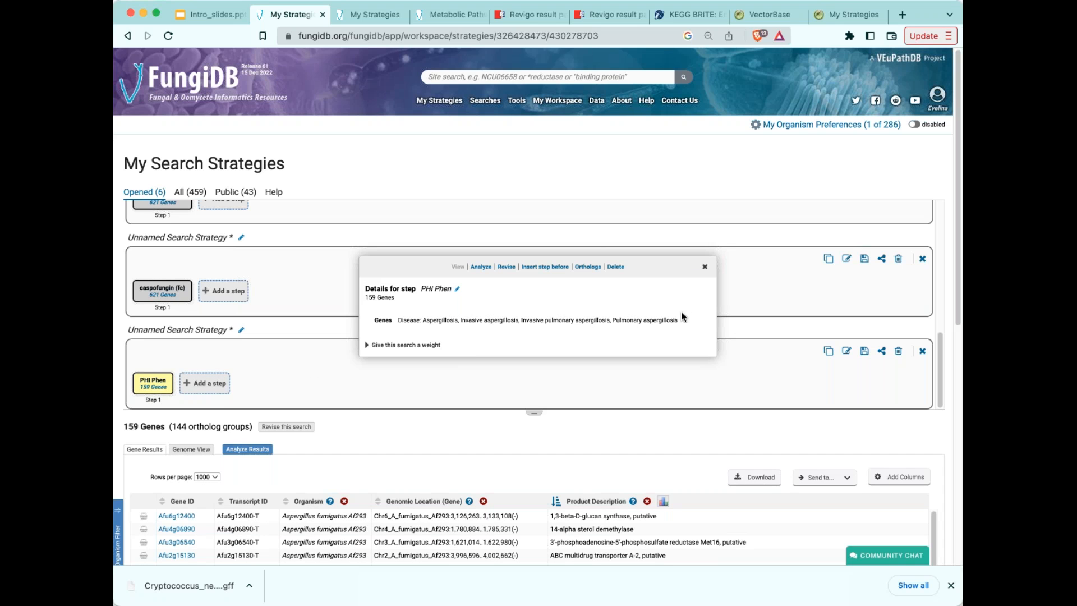
click(705, 267)
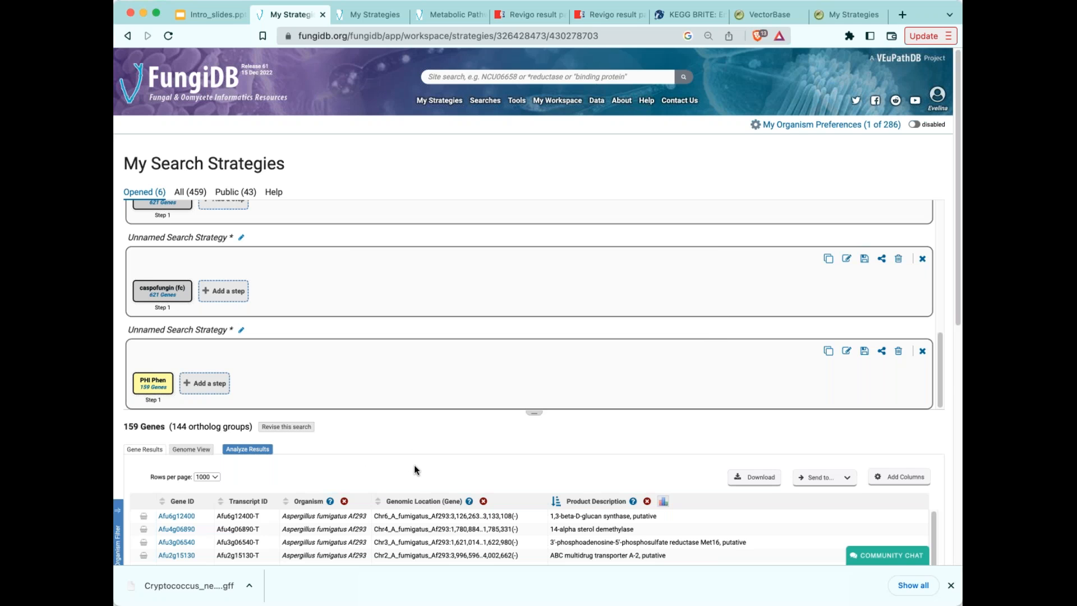
- Start a Metabolic Pathway Enrichment analysis on the PHI Phen gene results
scroll(416, 455, down, 5)
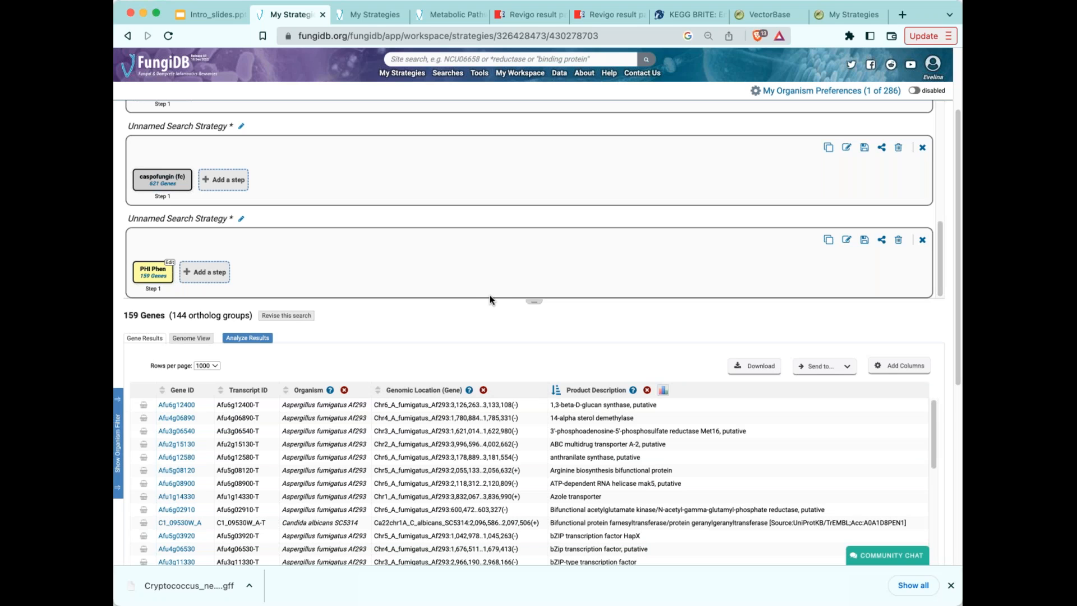
click(268, 339)
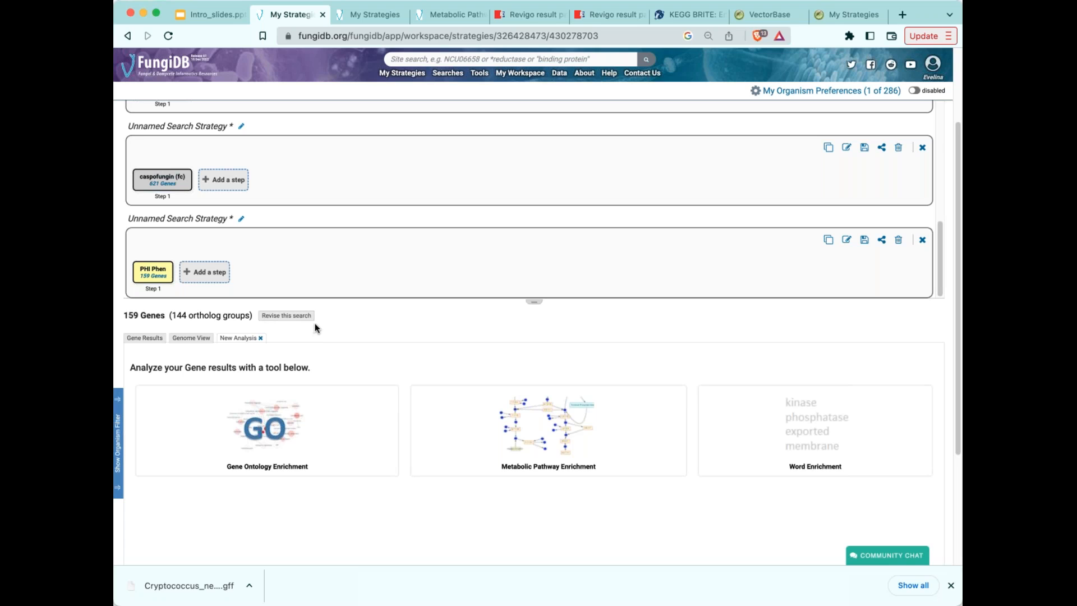
click(549, 436)
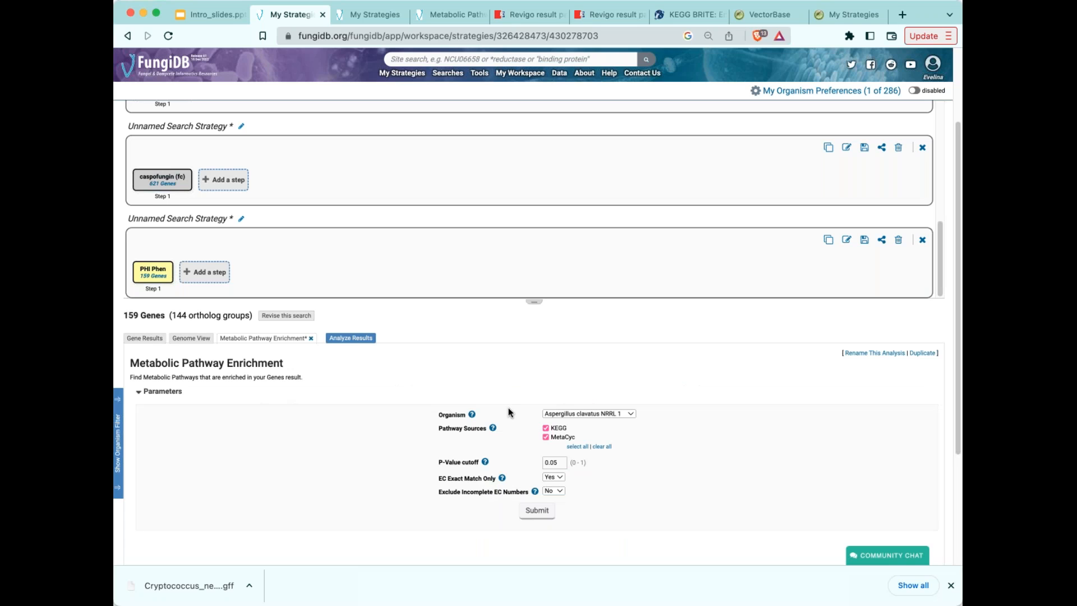
scroll(551, 352, down, 3)
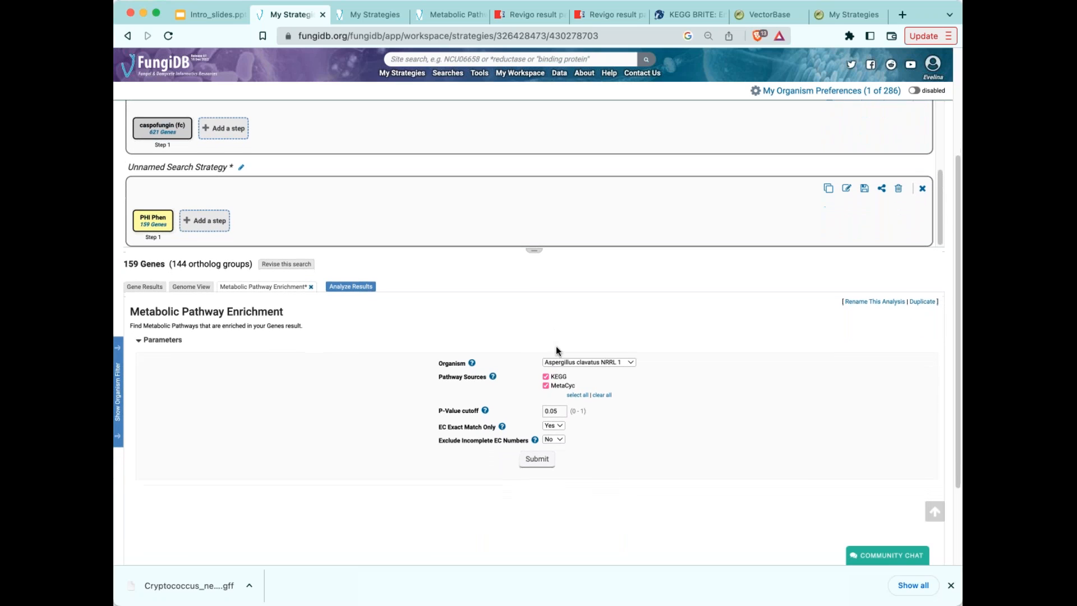
- Set the enrichment organism to Aspergillus fumigatus A1163 and submit the analysis with KEGG and MetaCyc as pathway sources
click(631, 362)
click(607, 327)
click(630, 367)
click(627, 372)
scroll(663, 417, down, 1)
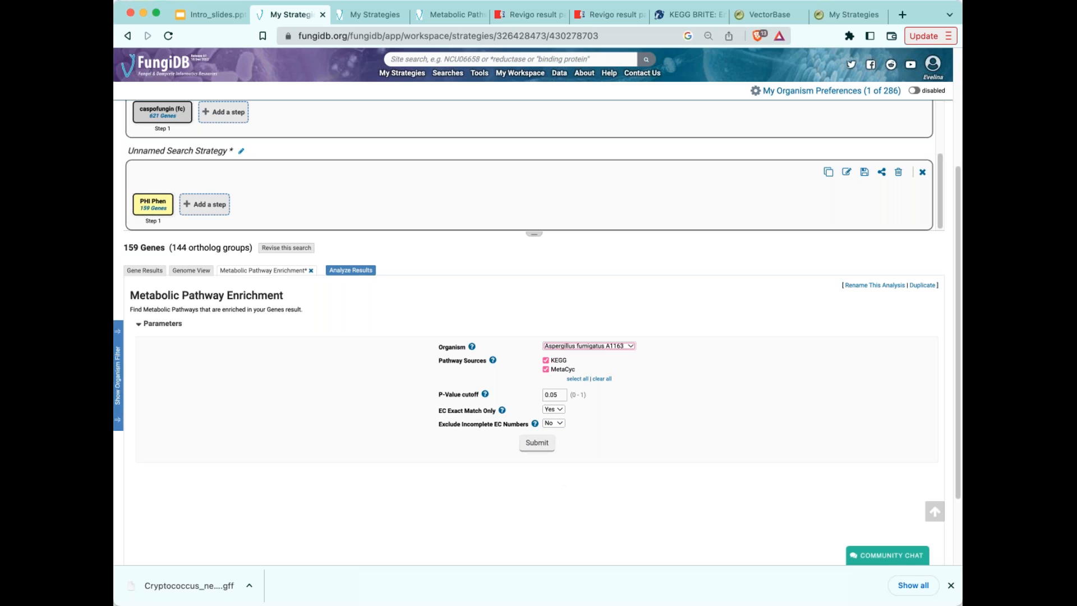
click(537, 443)
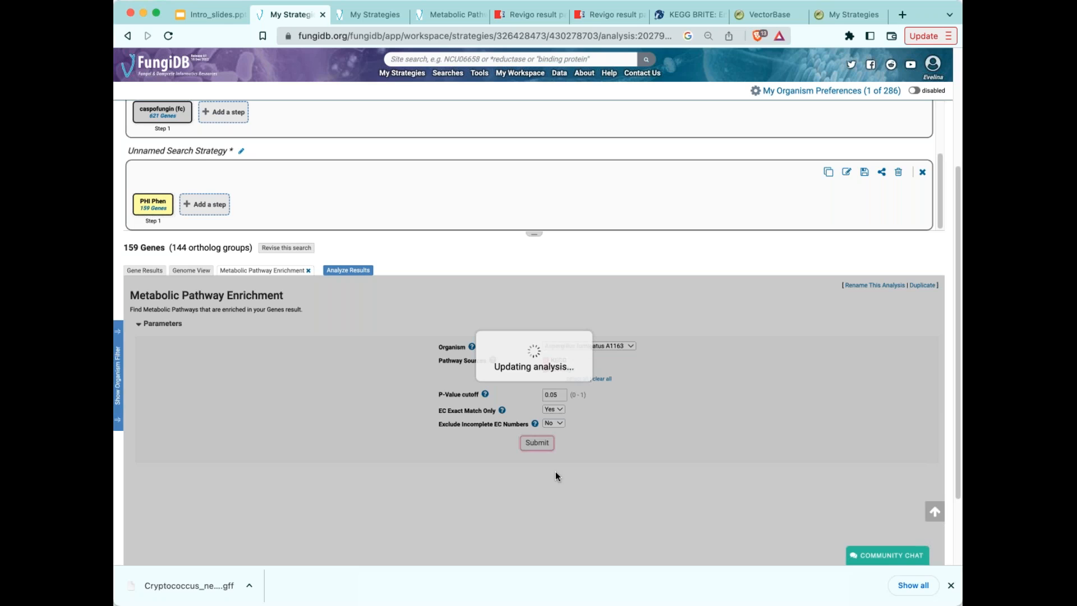
- Review the enriched pathways, filter them by "erg", and open the ergosterol biosynthesis I pathway PWY-6075 in a new tab
scroll(570, 476, down, 4)
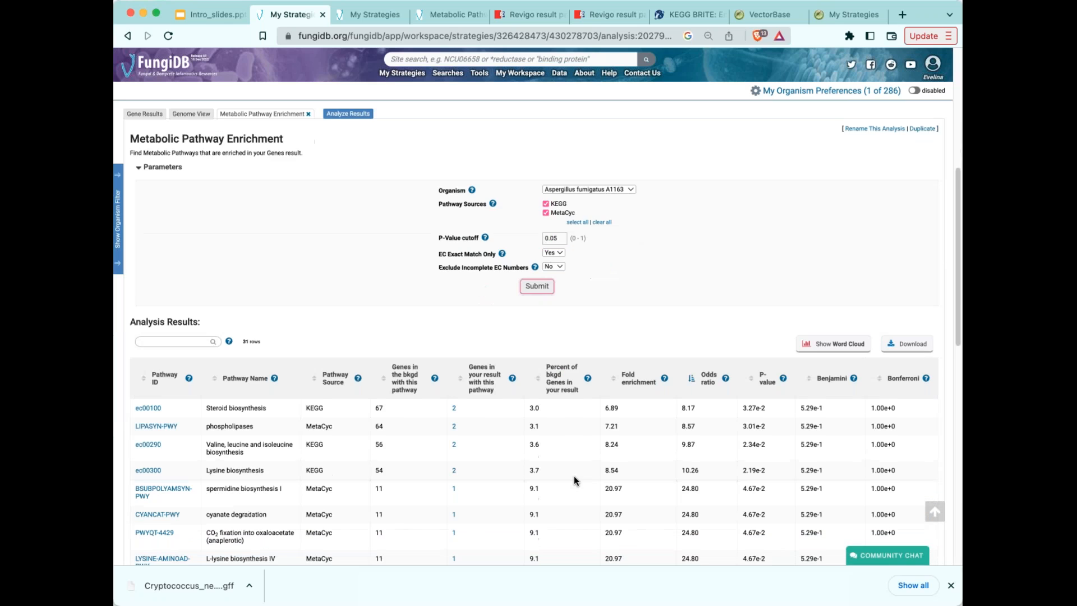
scroll(574, 476, down, 1)
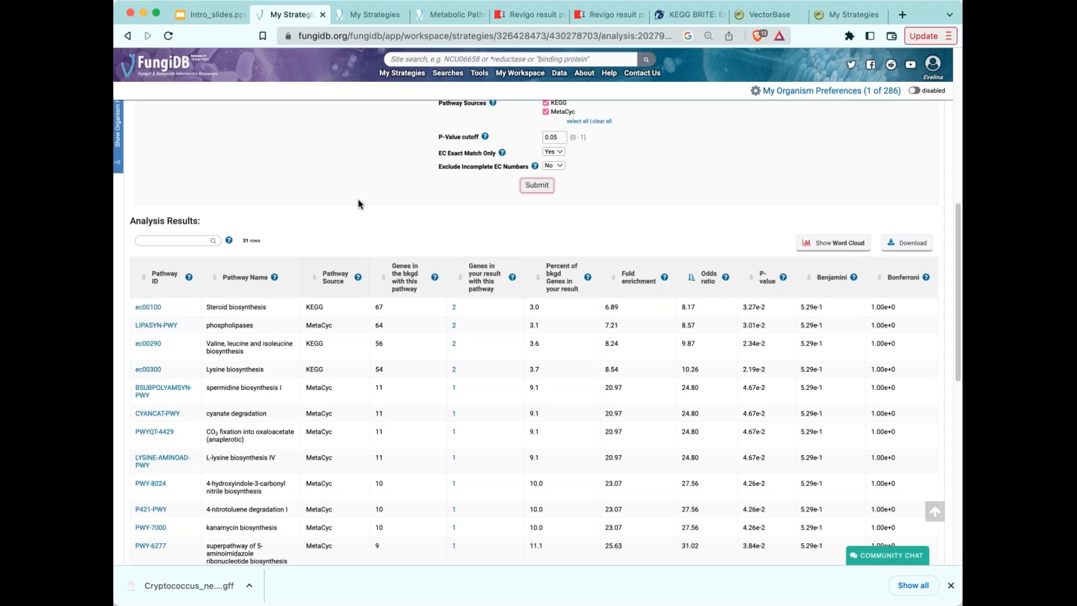
scroll(359, 203, up, 3)
scroll(358, 199, up, 4)
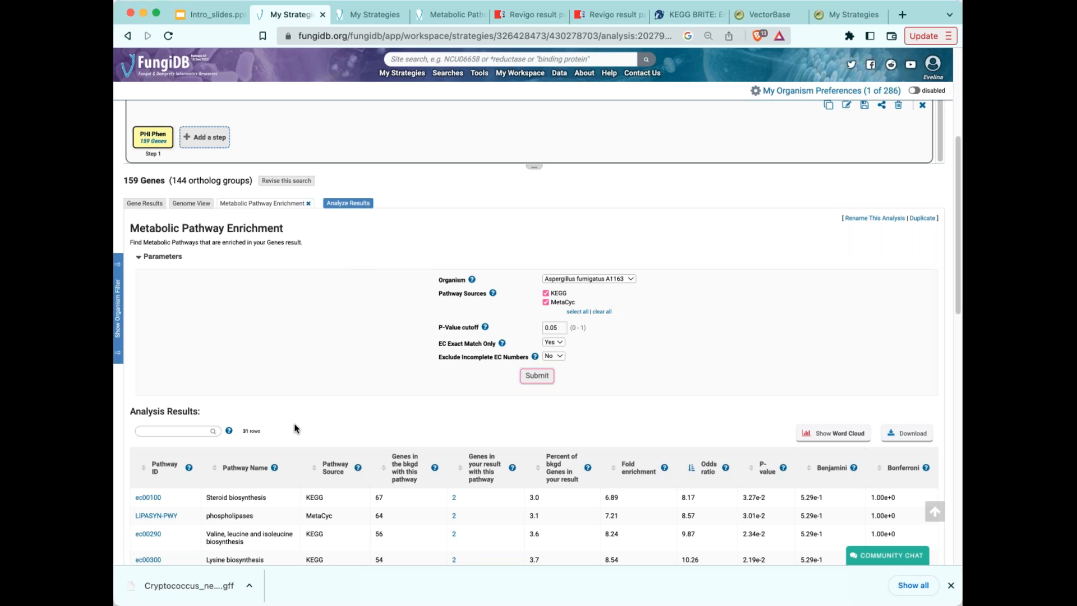
scroll(304, 414, down, 2)
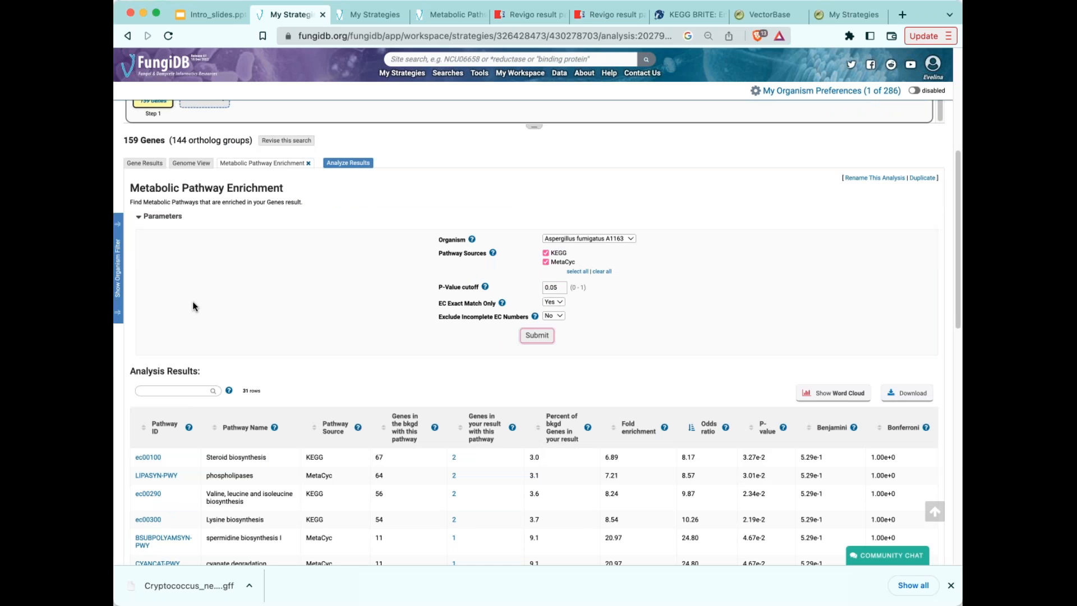
click(177, 392)
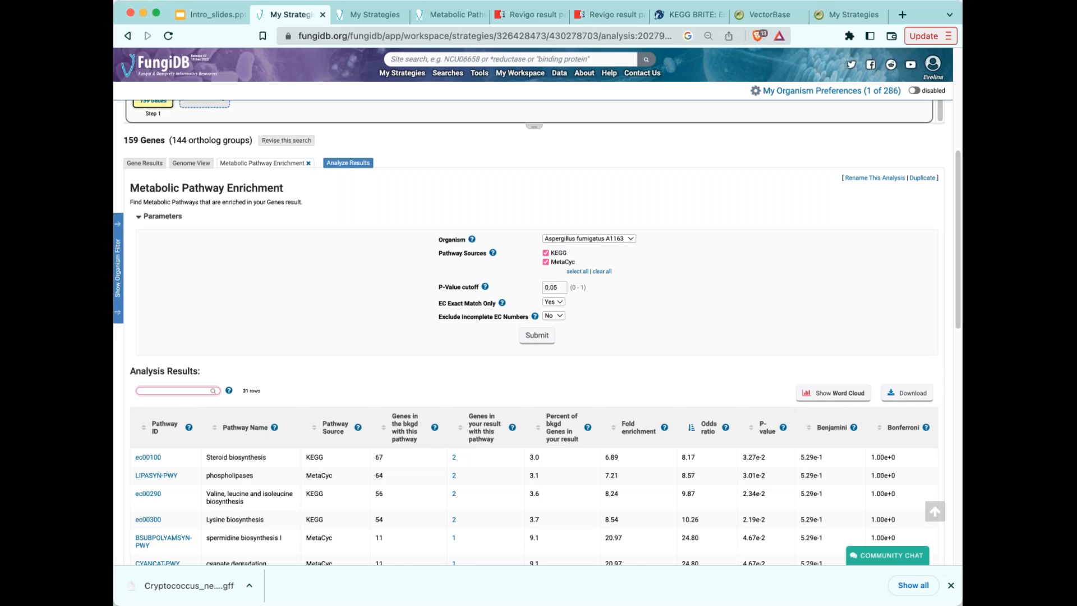
text(erg)
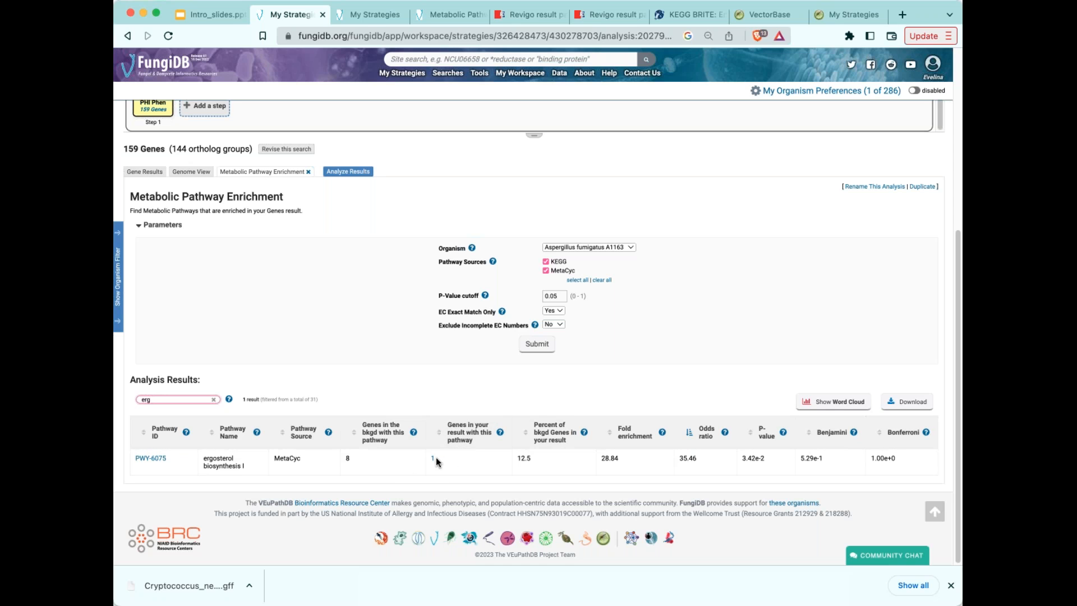
click(147, 459)
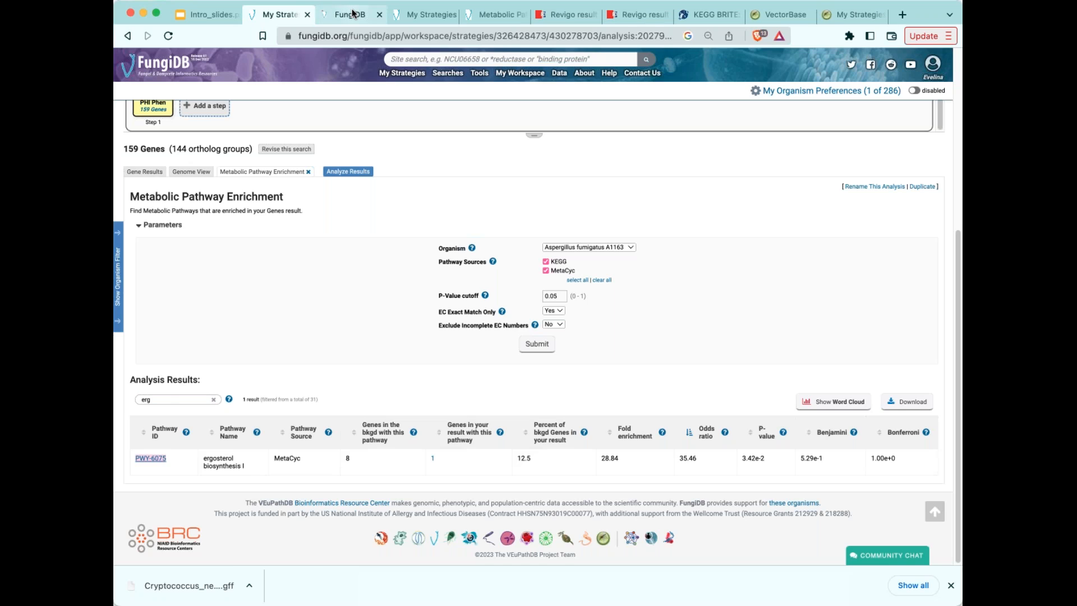
- Examine the enzyme and compound nodes in the ergosterol biosynthesis I pathway drawing with mouse zooming enabled, and view the slide on EC numbers
click(359, 16)
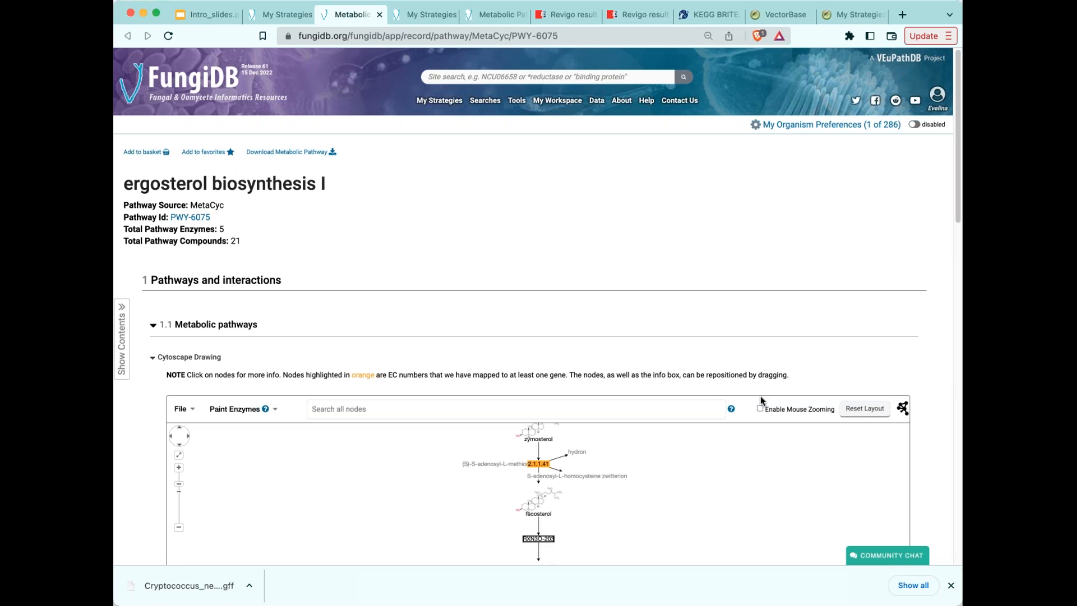
scroll(871, 299, down, 3)
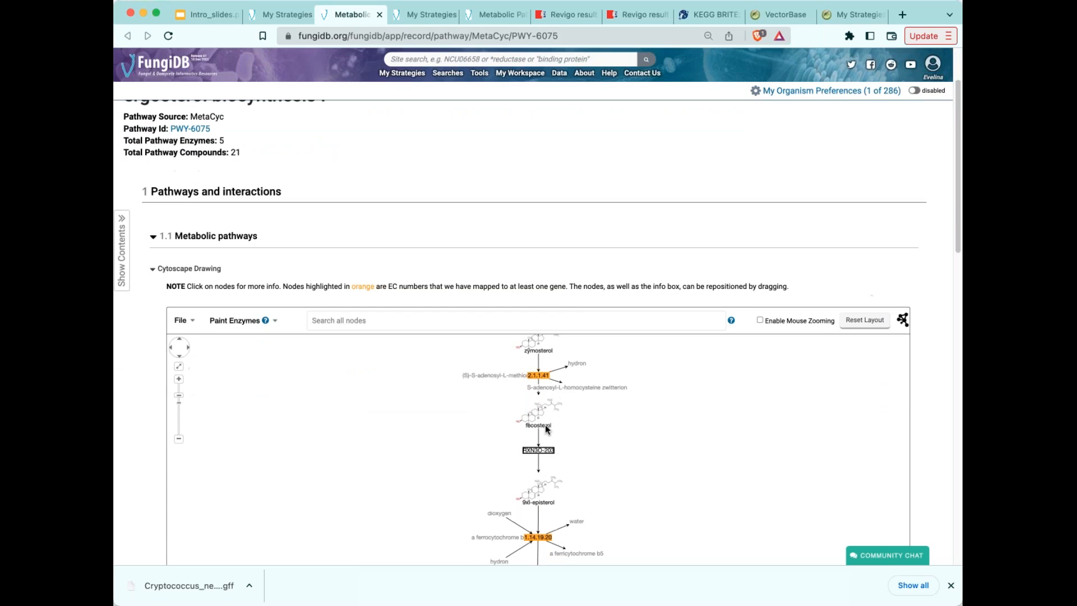
scroll(718, 384, up, 3)
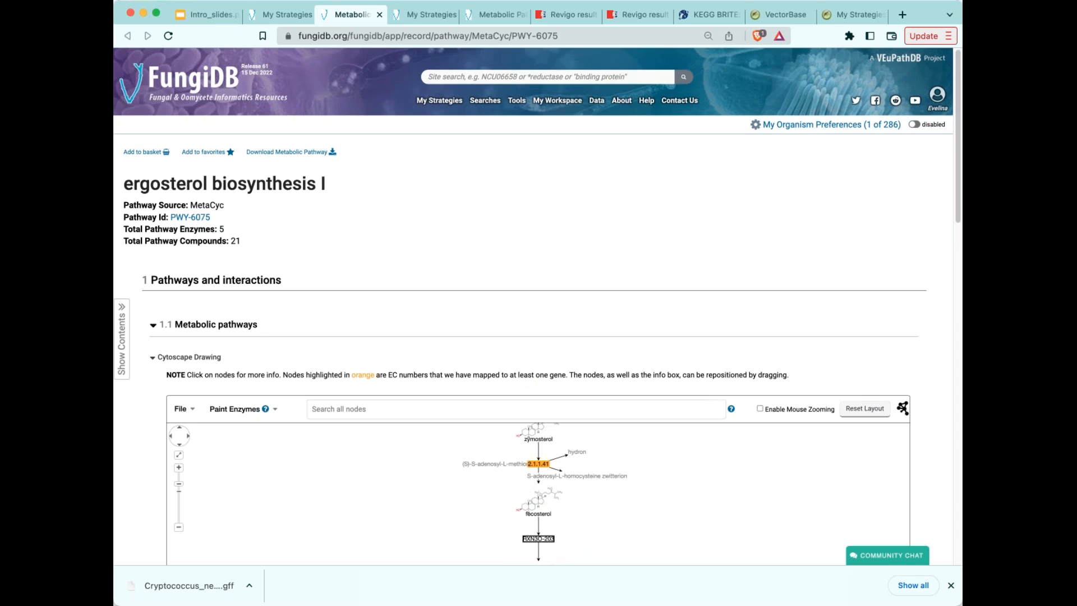
scroll(957, 187, down, 10)
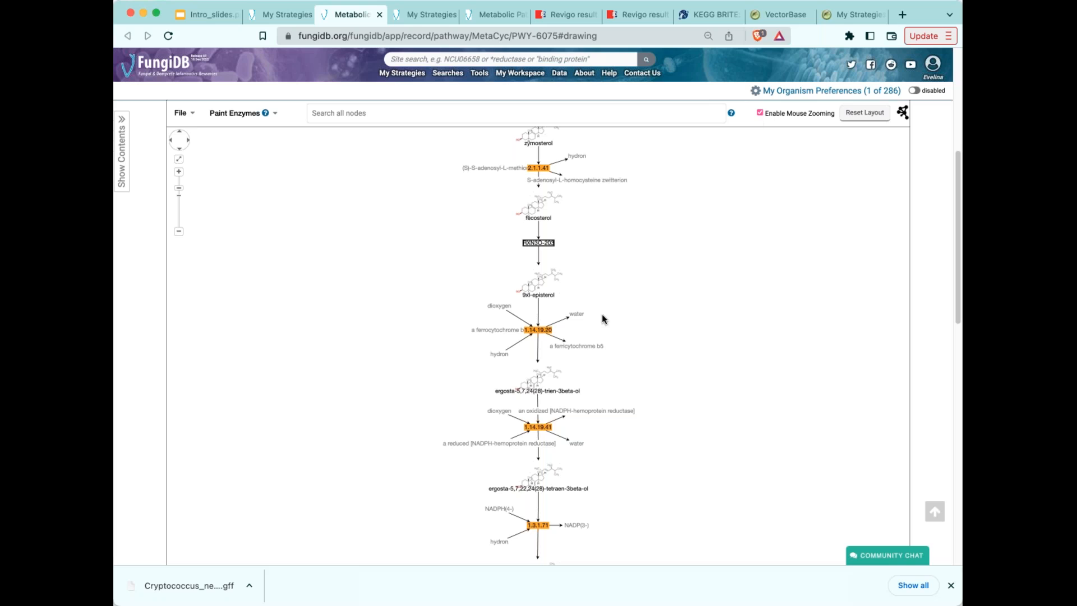
scroll(583, 364, down, 2)
scroll(575, 365, up, 5)
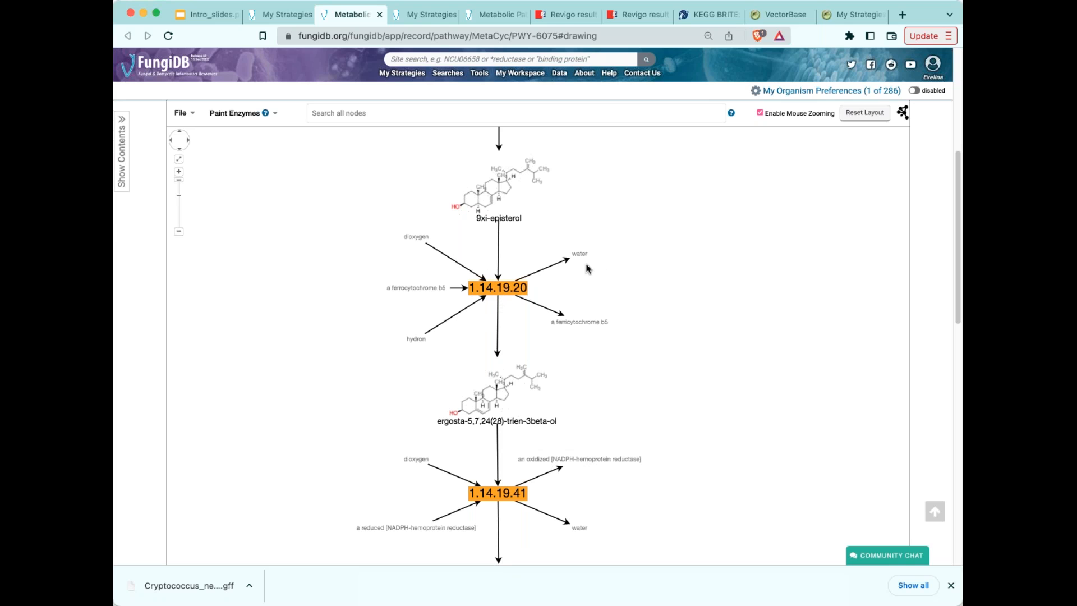
scroll(774, 337, up, 2)
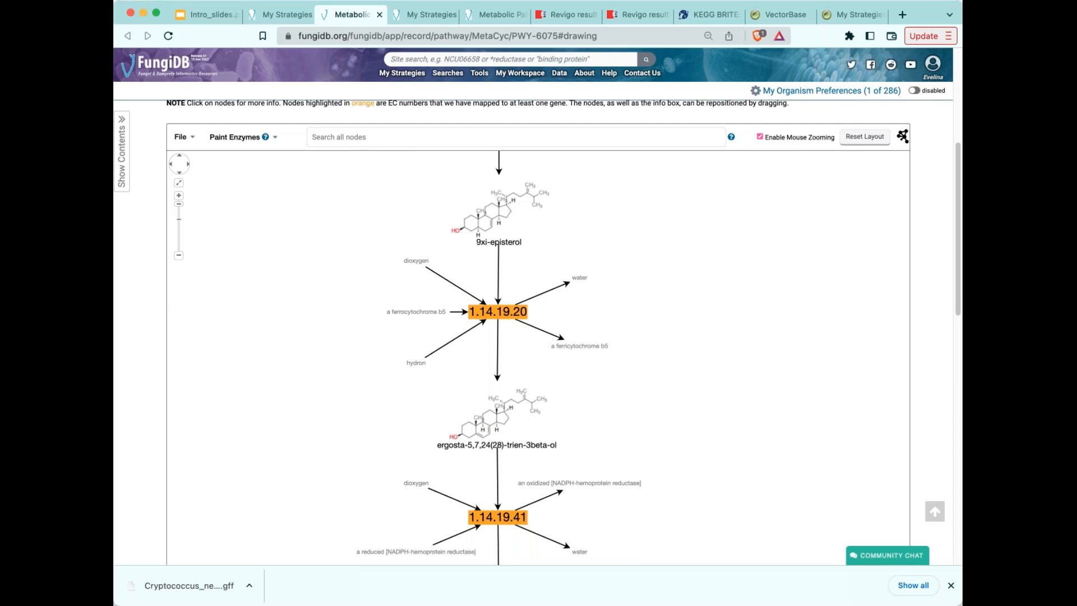
click(209, 17)
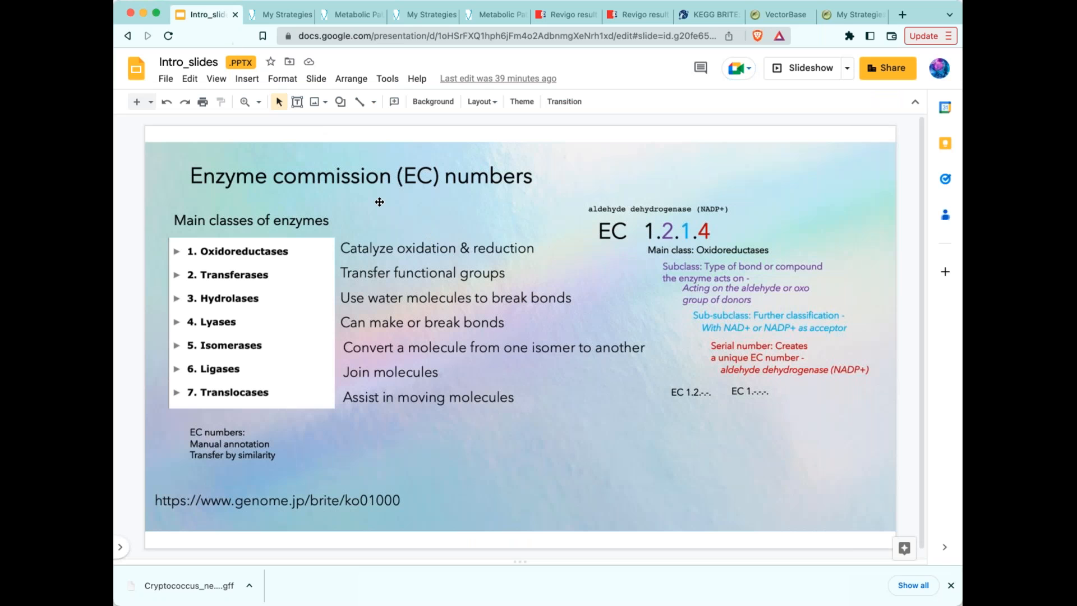
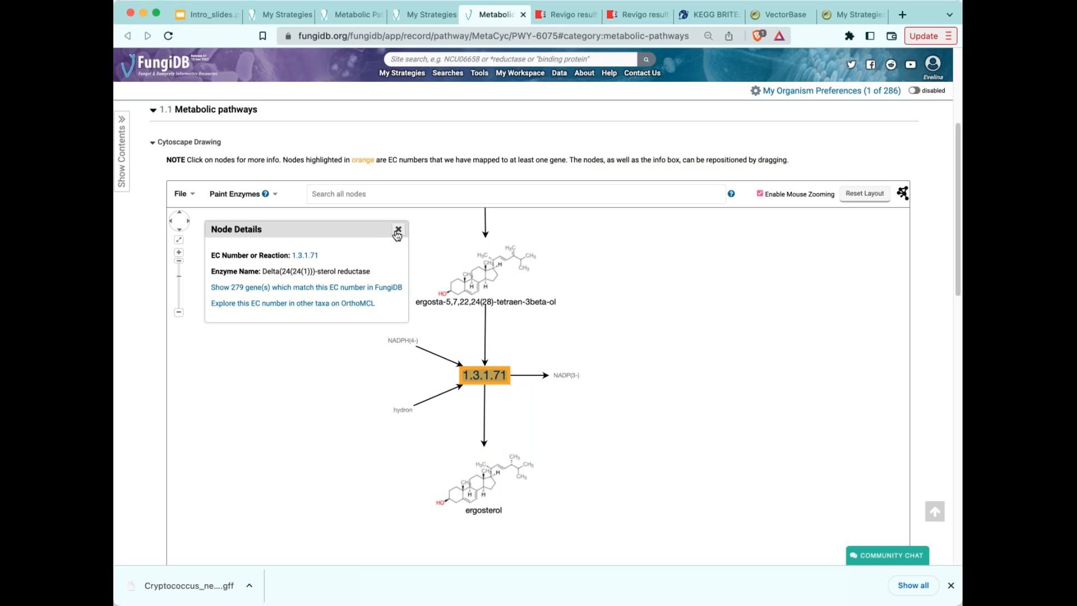
- Dismiss the node details, choose to paint the pathway enzymes by experiment, and filter the experiments by "casp"
click(398, 231)
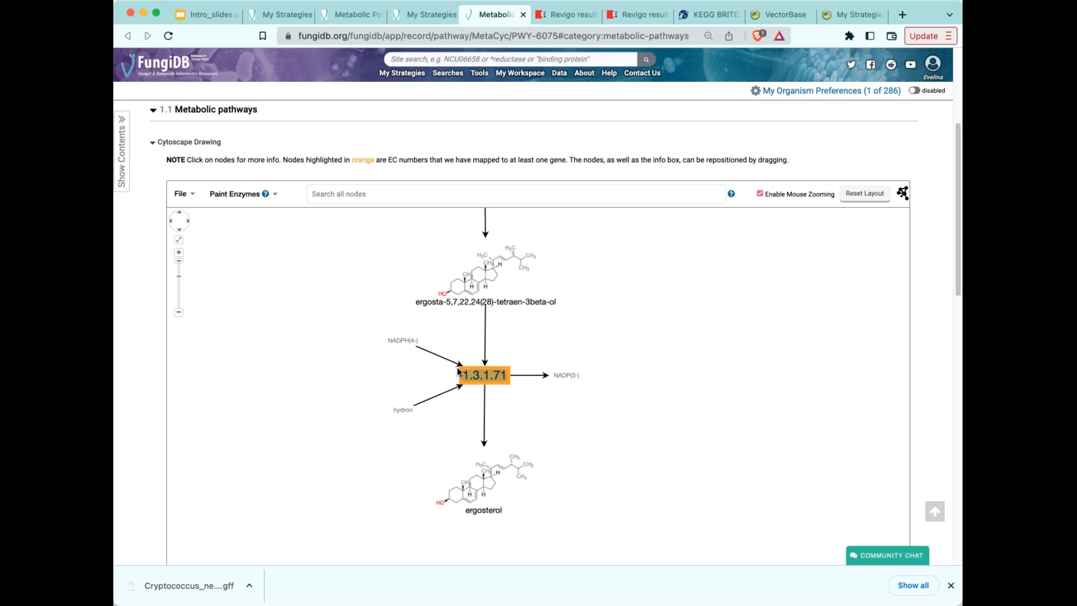
click(274, 196)
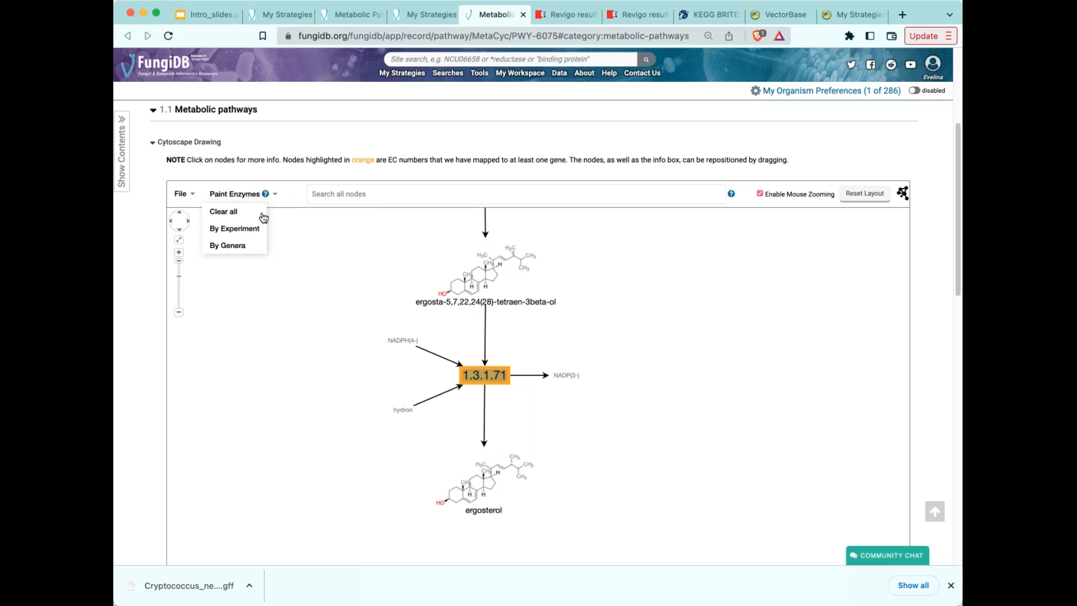
click(253, 229)
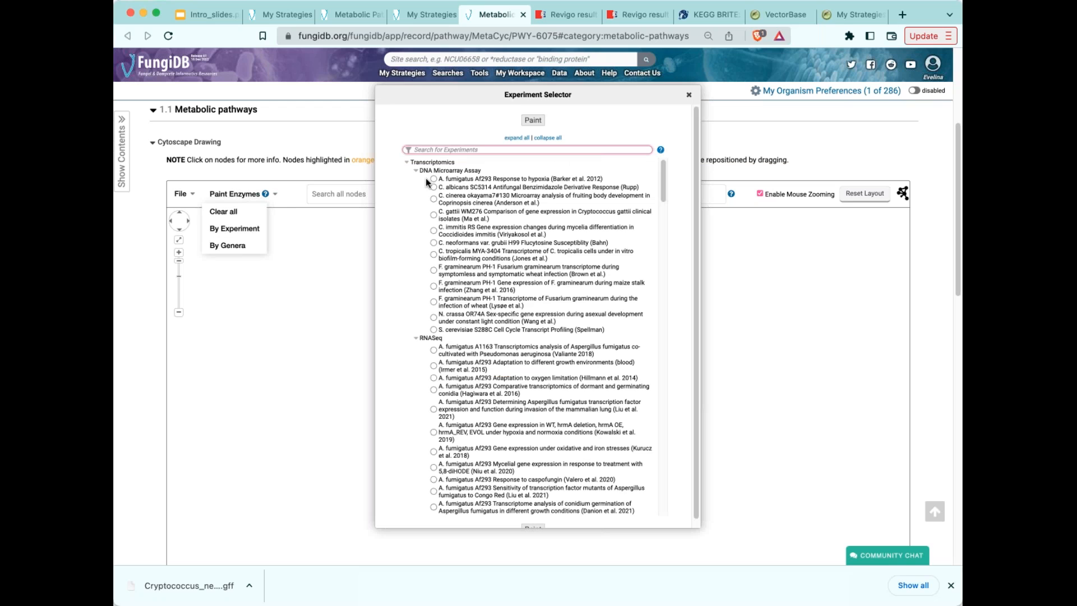
click(447, 149)
text(xaspo)
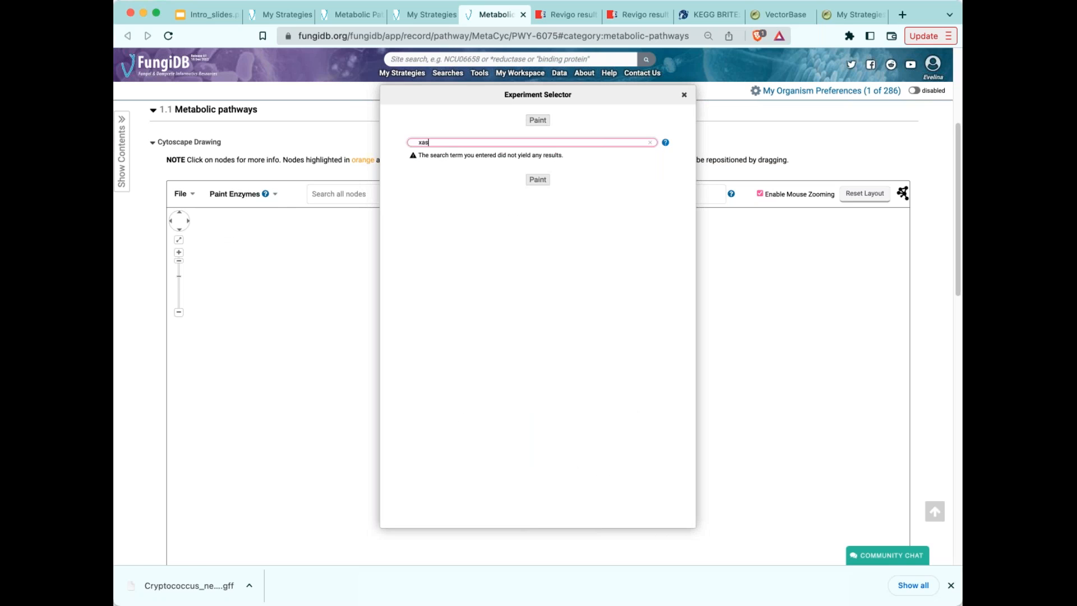
key(BackSpace)
key(BackSpace)
key(BackSpace)
key(BackSpace)
key(BackSpace)
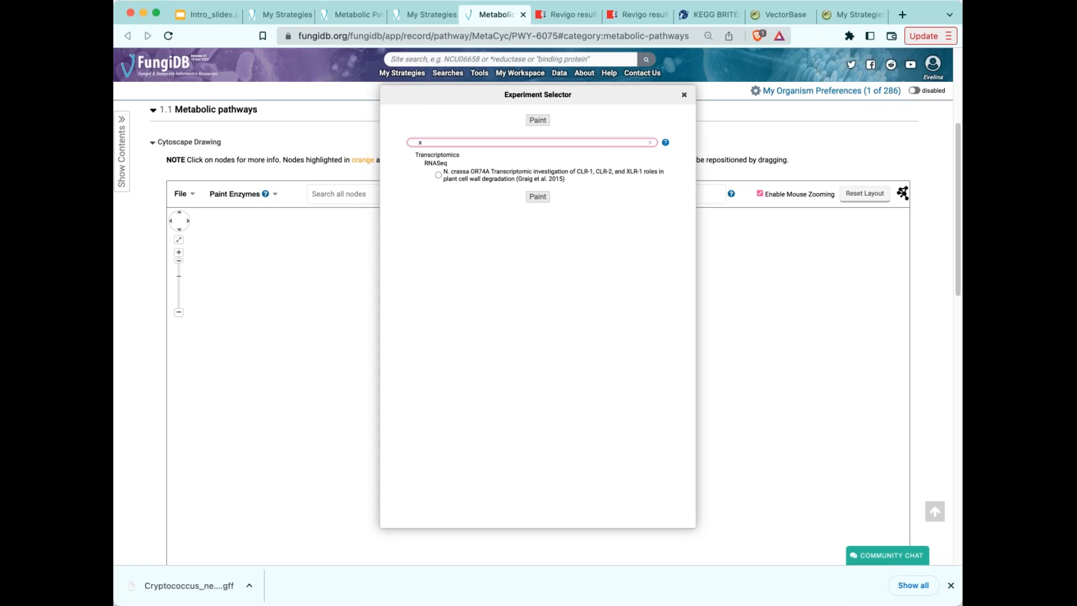
text(casp)
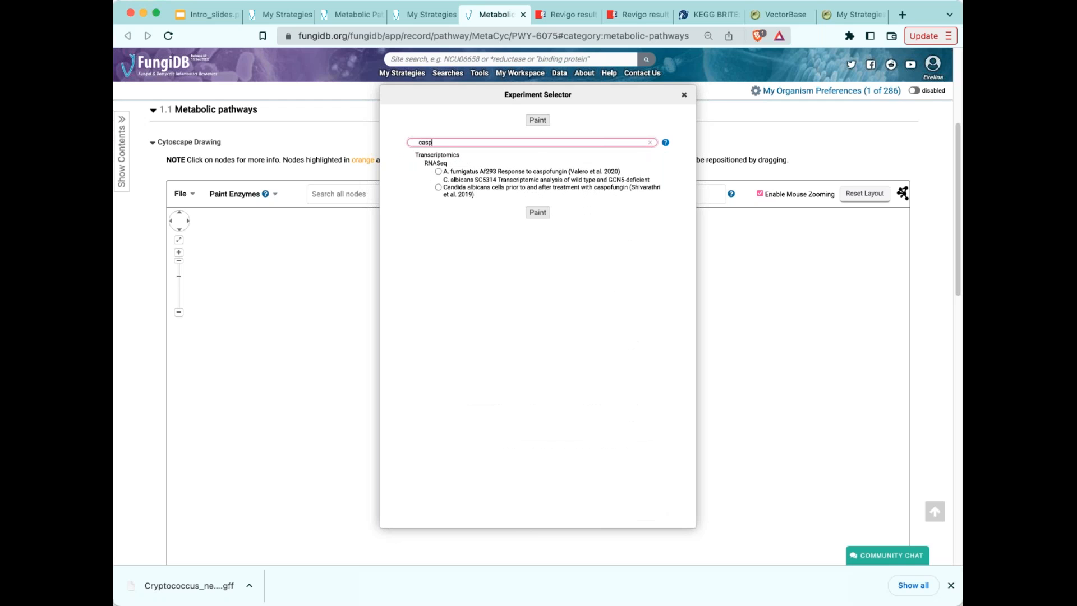
- Paint the enzymes with the A. fumigatus Af293 Response to caspofungin (Valero et al. 2020) experiment and inspect the expression graph for enzyme 1.3.1.71
click(439, 171)
click(537, 214)
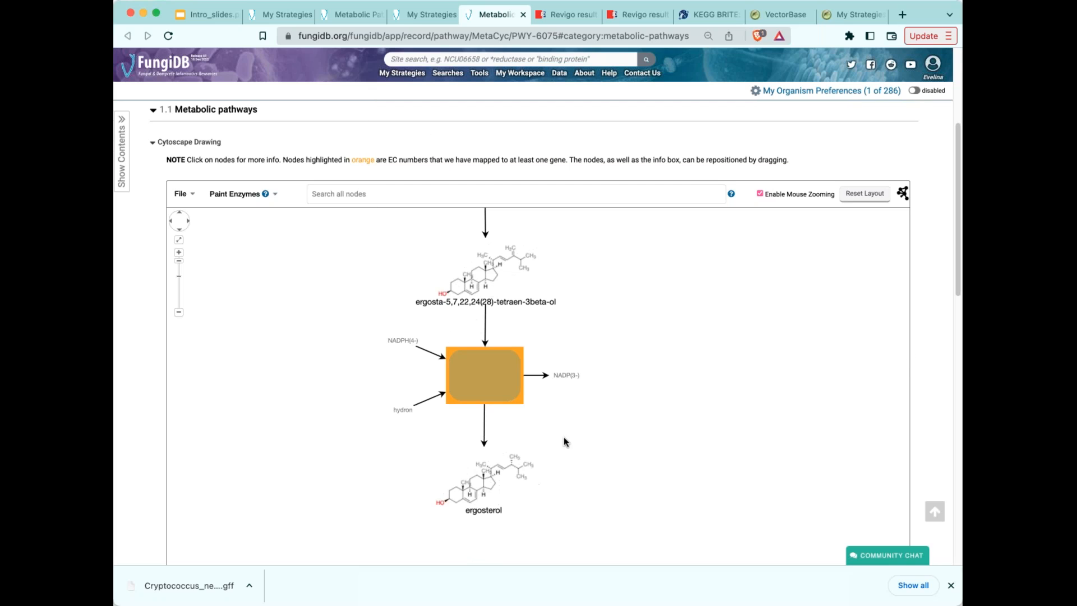
click(486, 375)
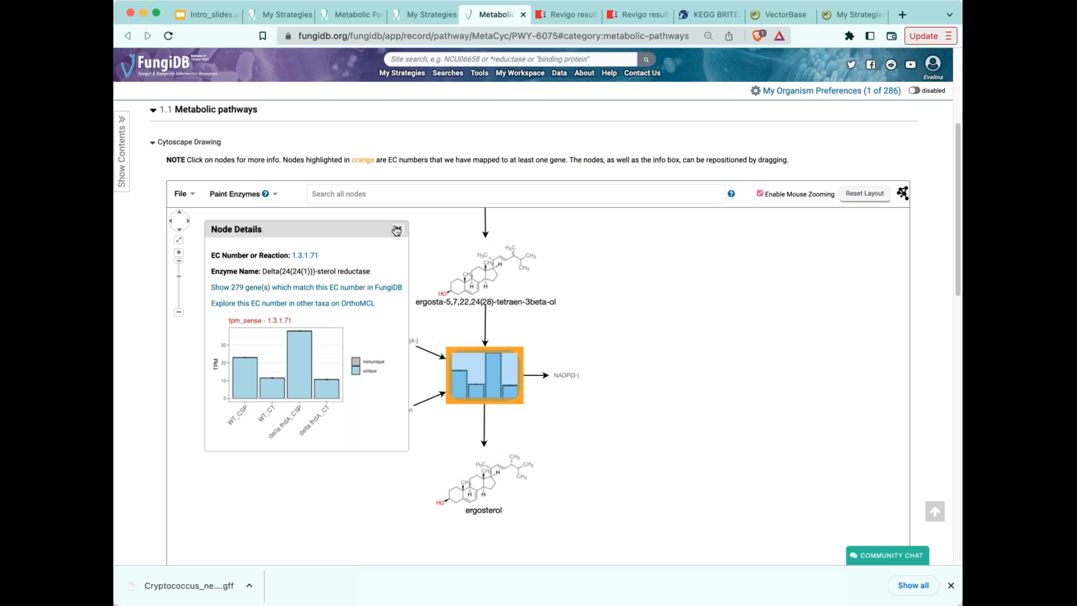
click(398, 230)
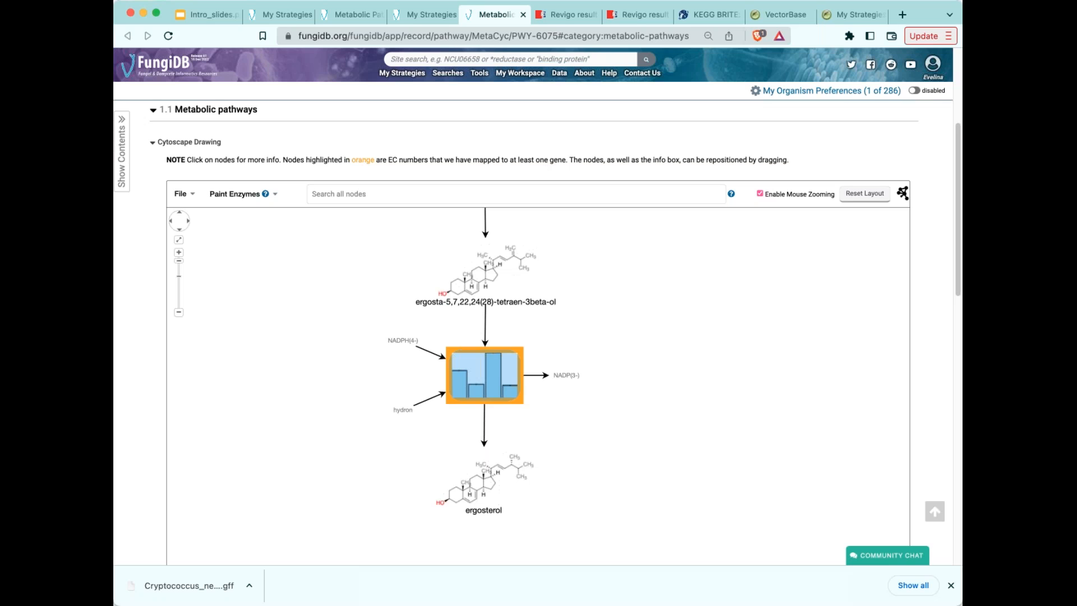
- Switch to VectorBase, filter the available searches by "gene", and open the List of IDs gene search
click(777, 17)
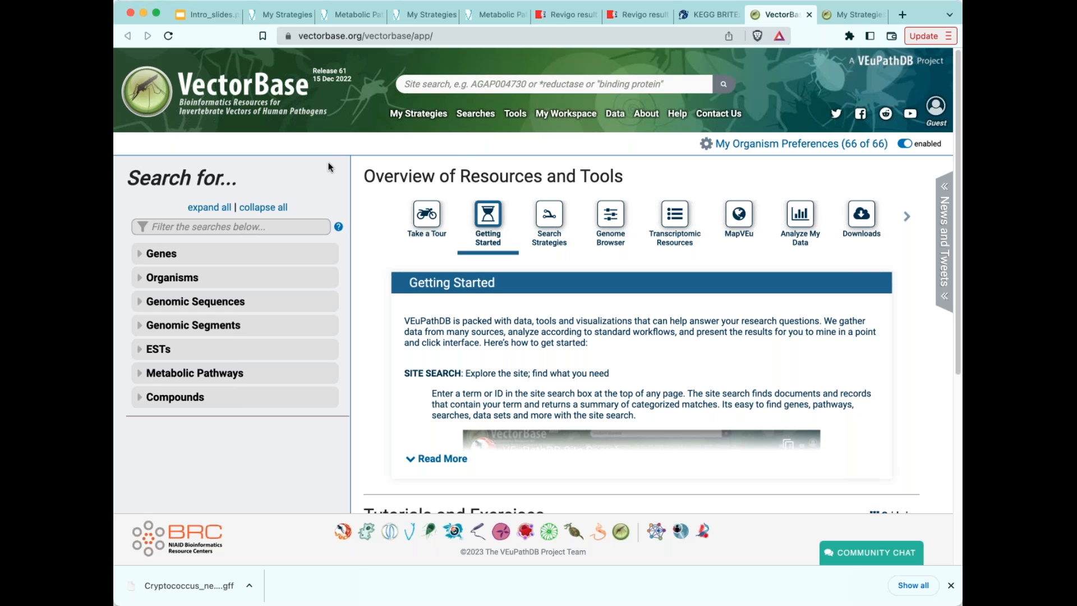
mouse_move(482, 119)
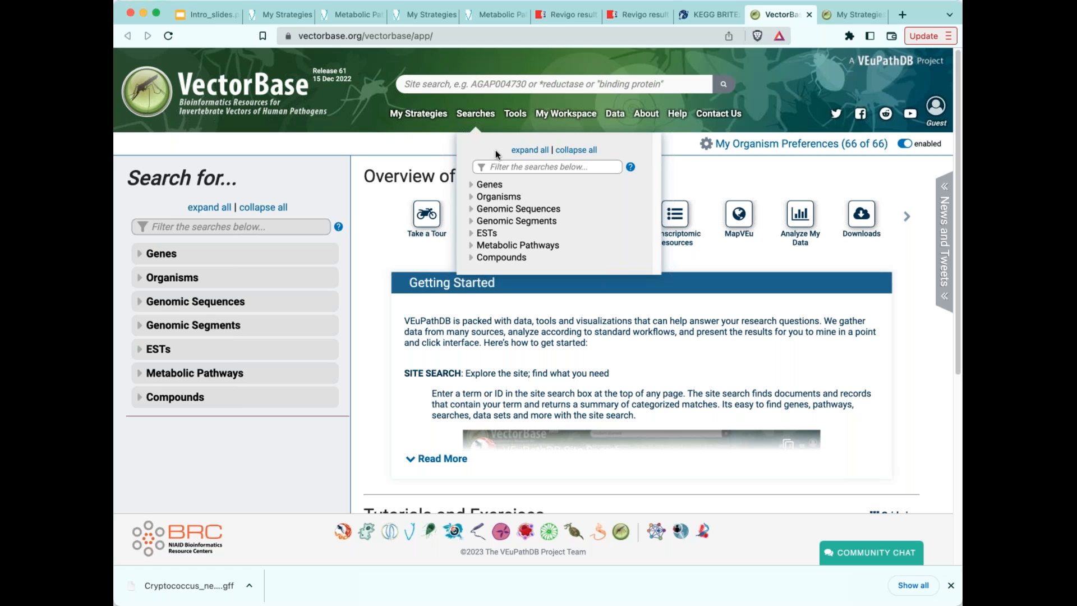
click(499, 166)
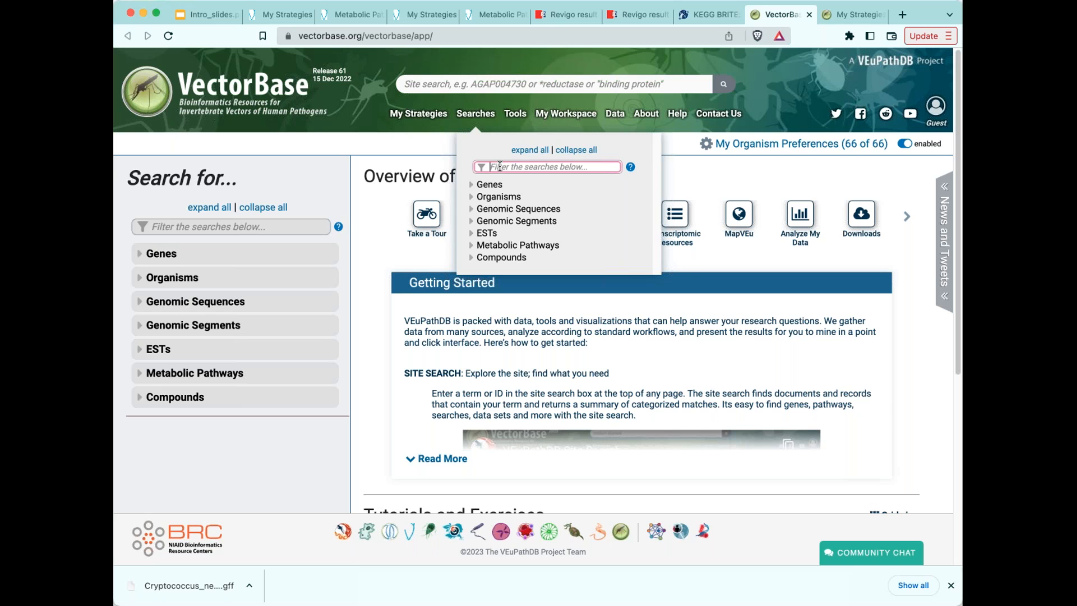
text(gene)
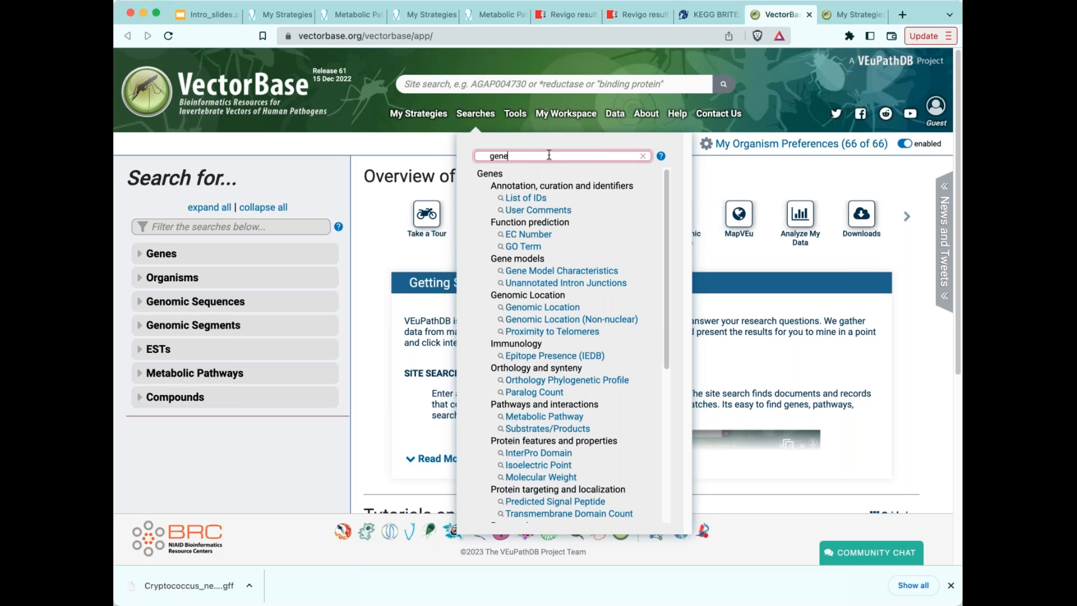
click(525, 200)
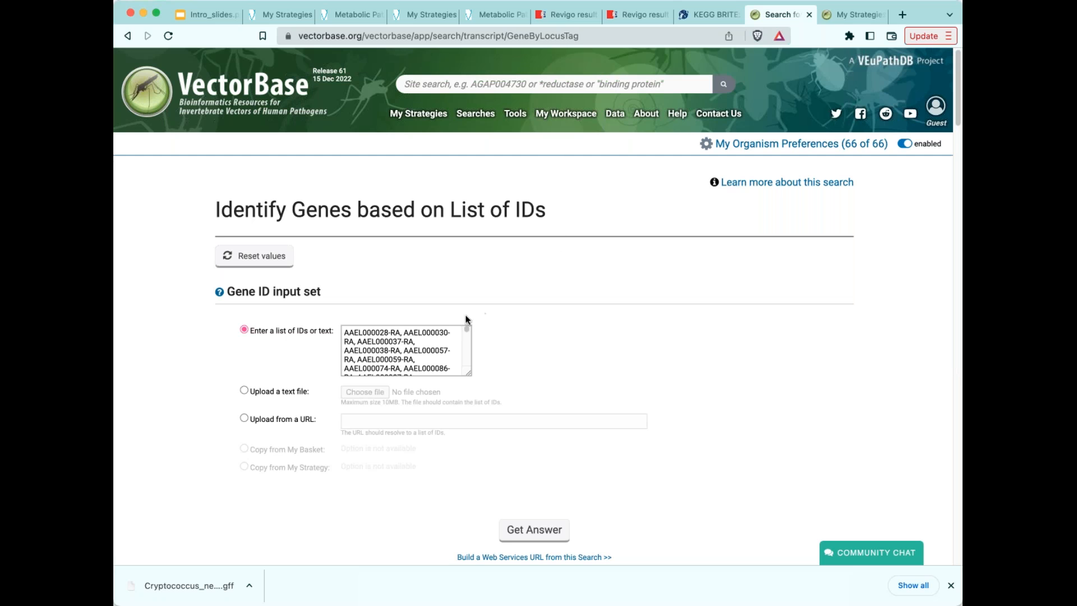
- Replace the default gene ID input with the copied list of AAEL transcript IDs and run the search
click(414, 348)
key(ctrl+a)
key(BackSpace)
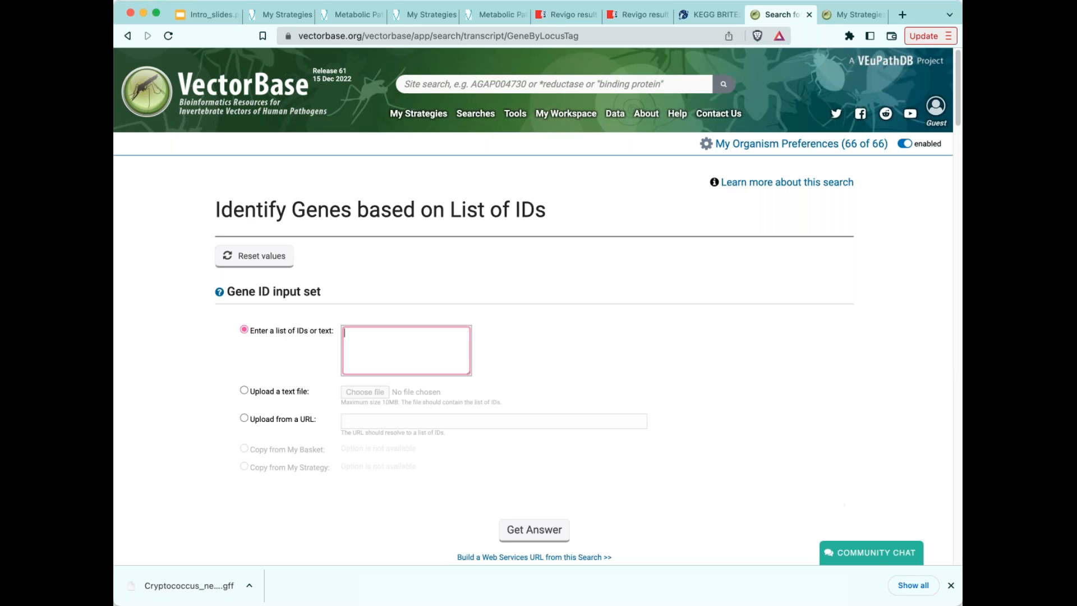
key(super+Tab)
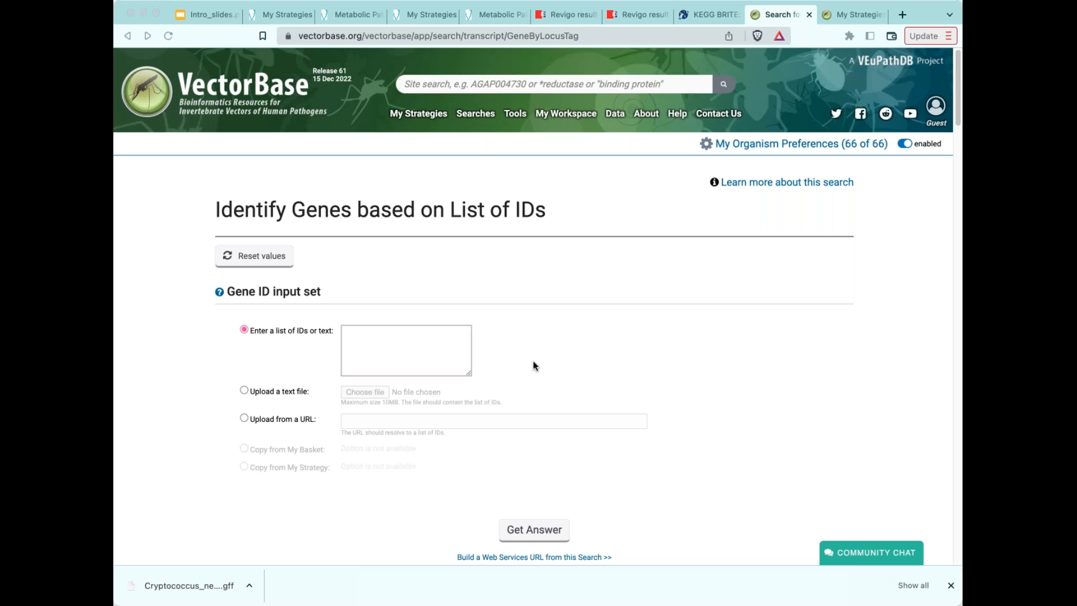
click(411, 336)
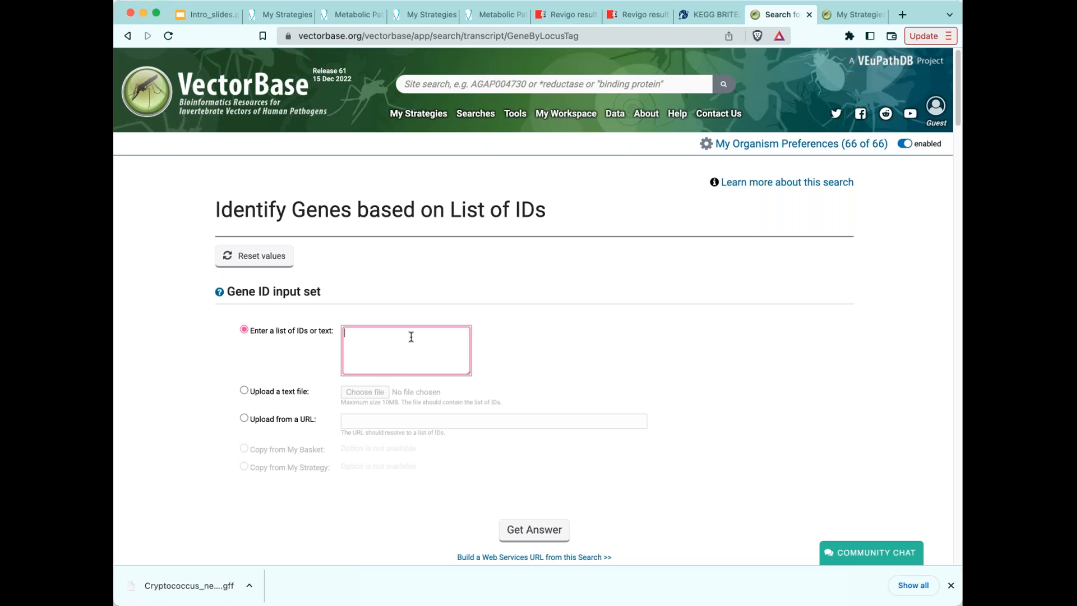
key(super+v)
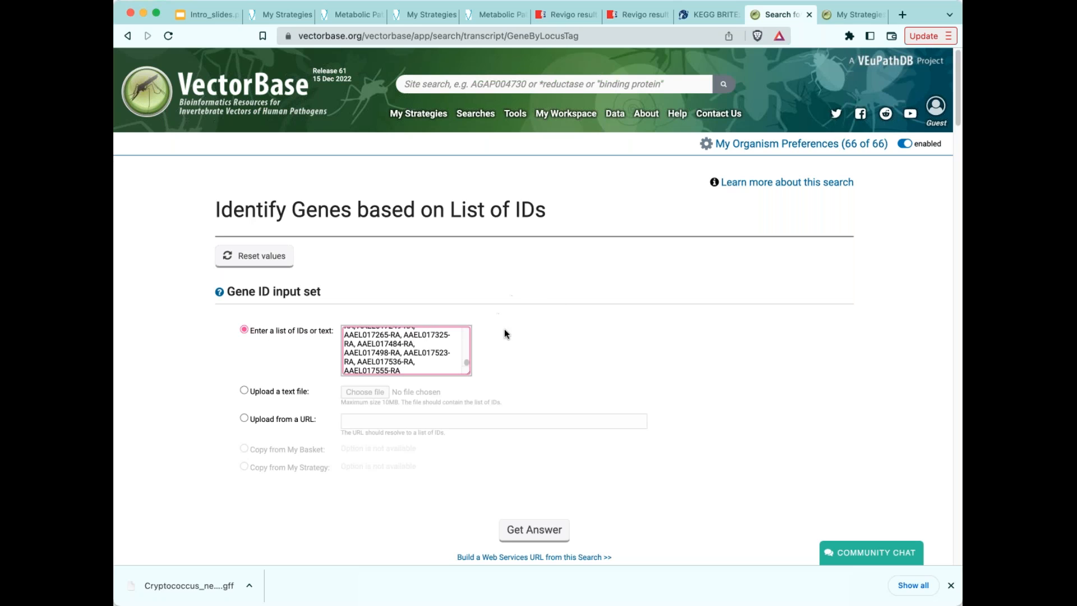
click(543, 533)
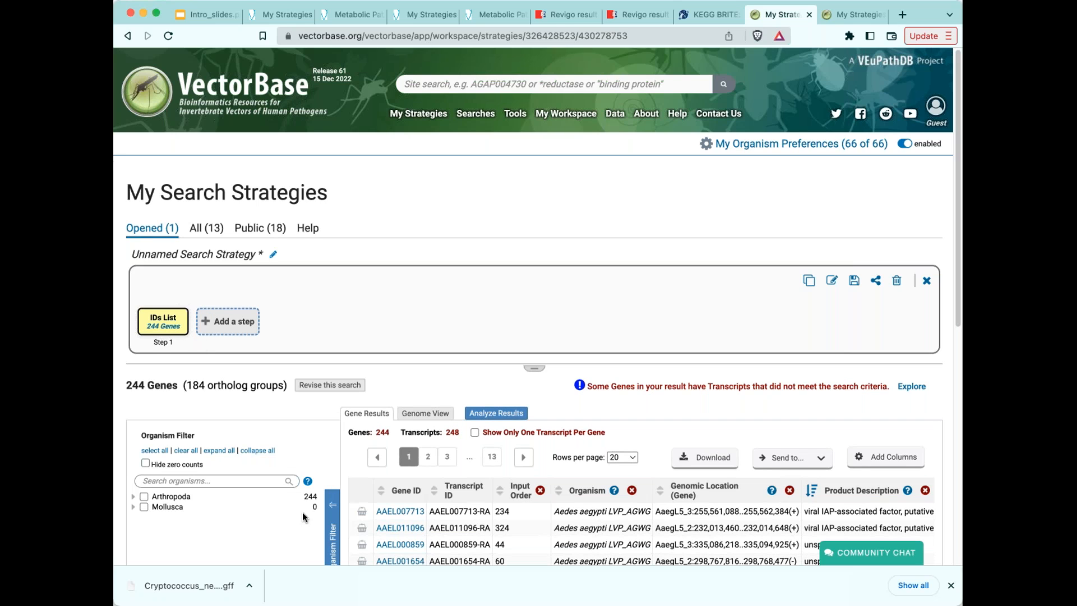
- Collapse the organism filter and review the gene results table for the IDs List step
click(331, 543)
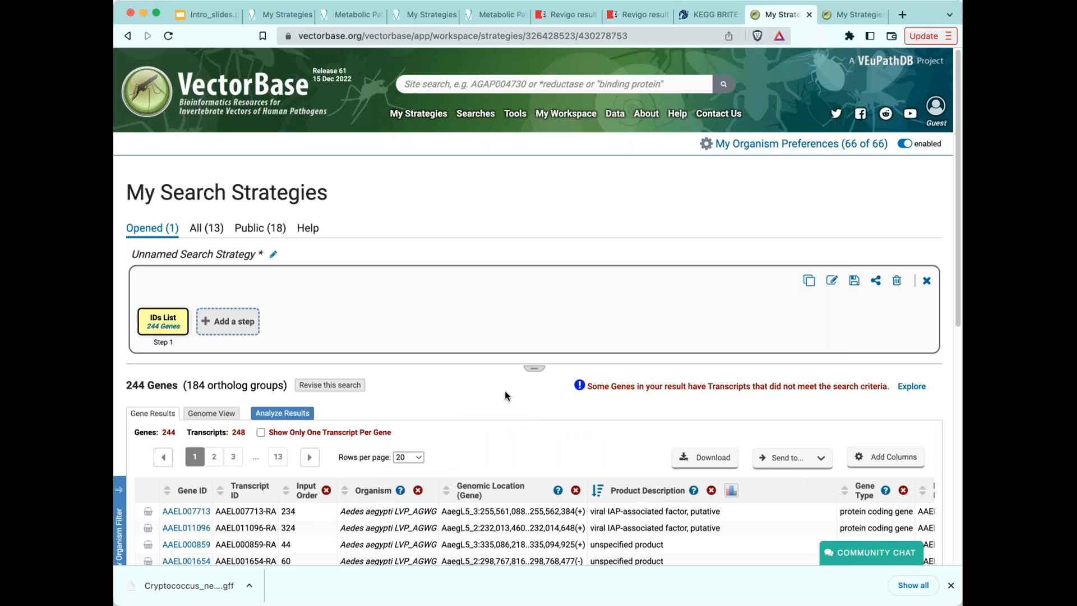
scroll(505, 390, down, 3)
scroll(537, 335, down, 2)
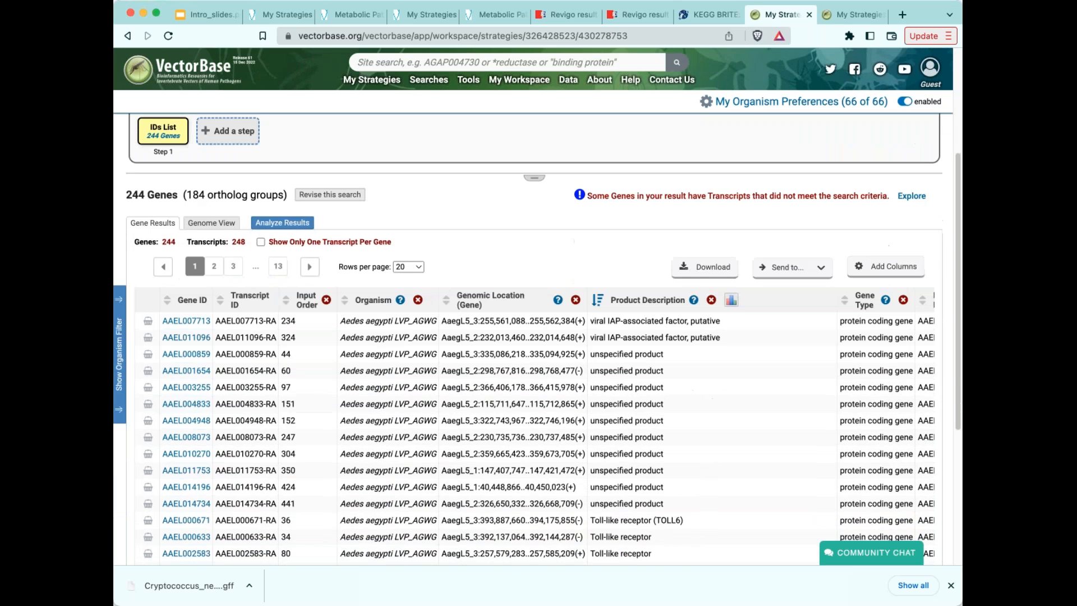
scroll(550, 461, up, 1)
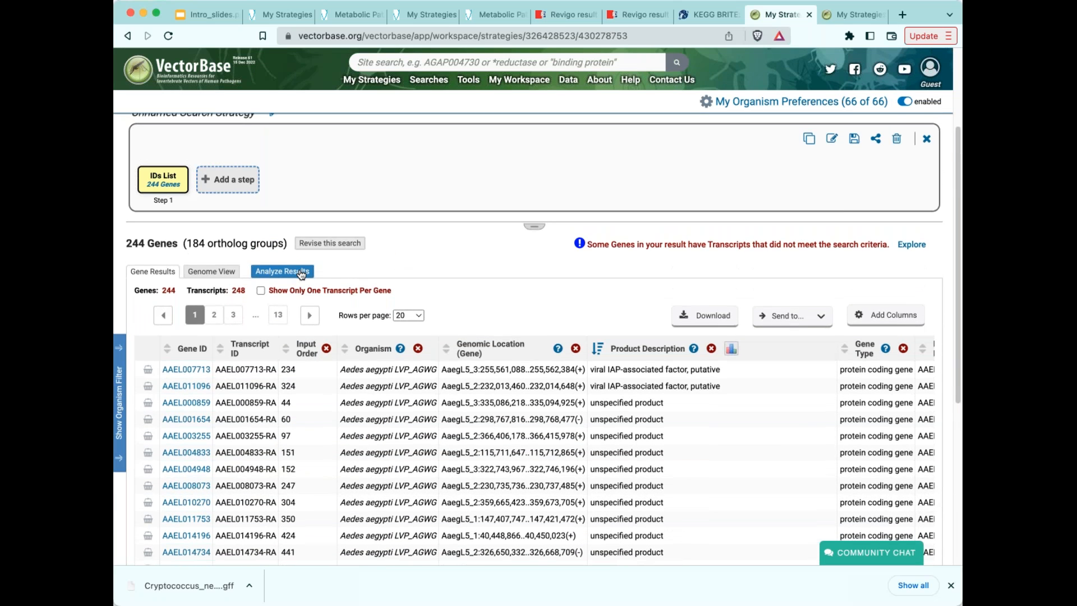
- Run a Word Enrichment analysis on the gene results for Aedes aegypti LVP_AGWG with a P-value cutoff of 0.05
click(301, 275)
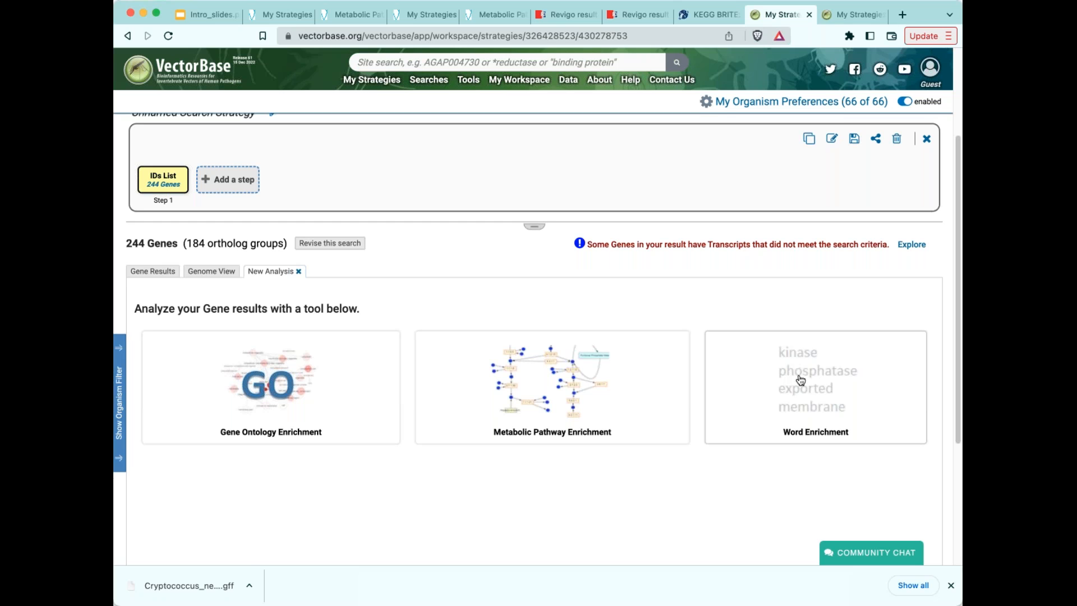
mouse_move(809, 379)
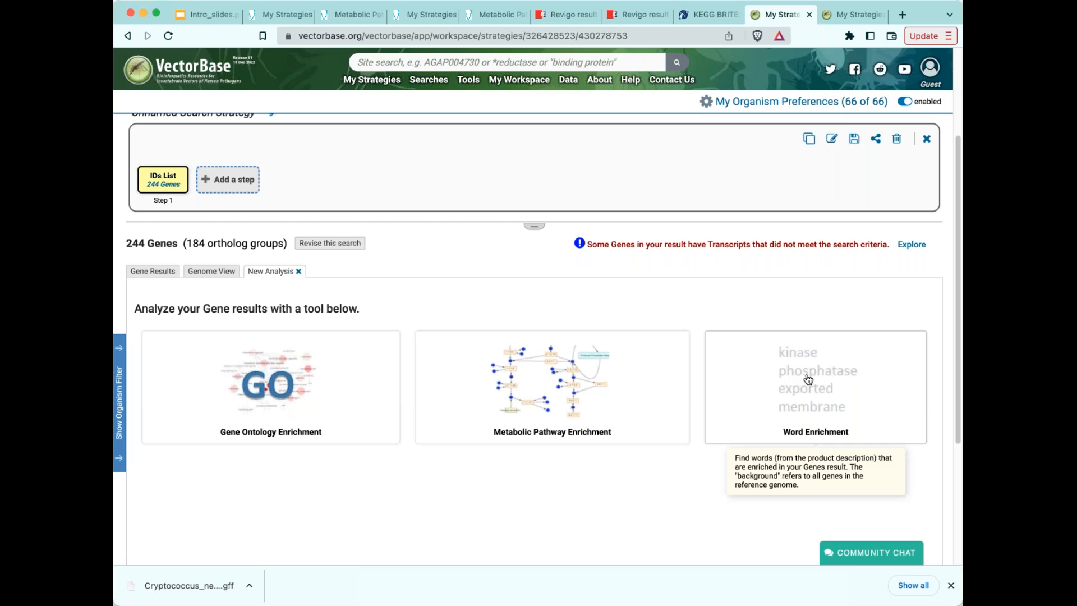
click(808, 379)
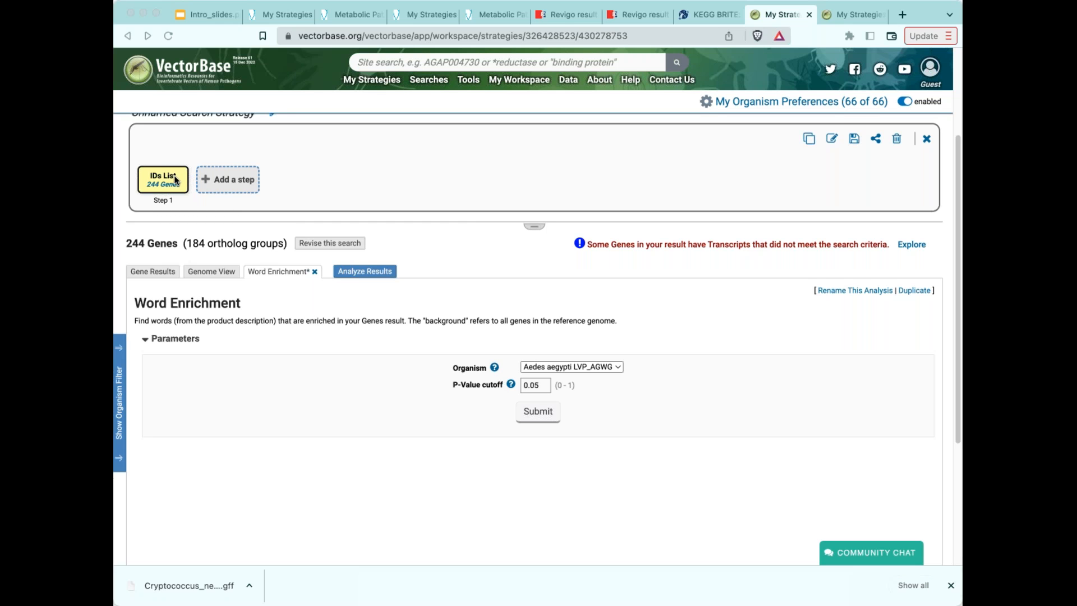
click(618, 368)
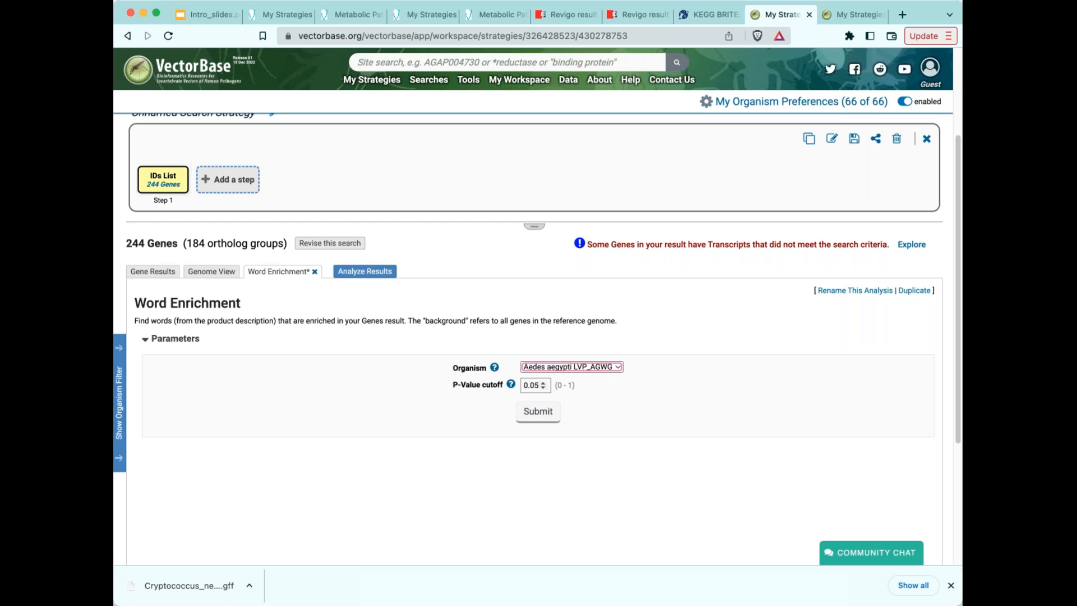
click(530, 419)
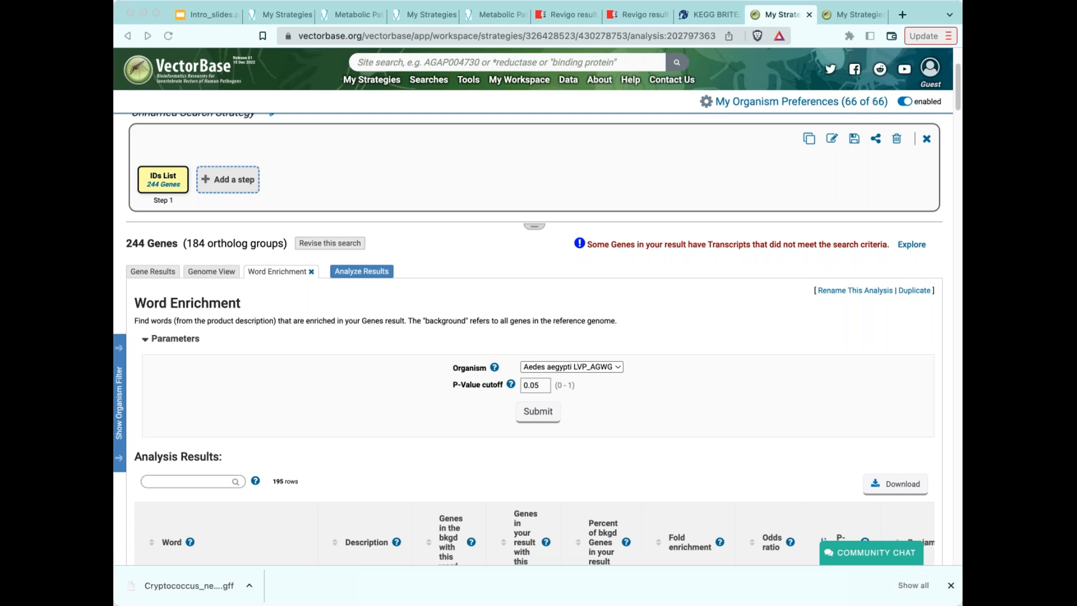
- Examine the enriched words and their statistics in the Word Enrichment results, and open a new analysis showing the available enrichment tools
scroll(689, 459, down, 5)
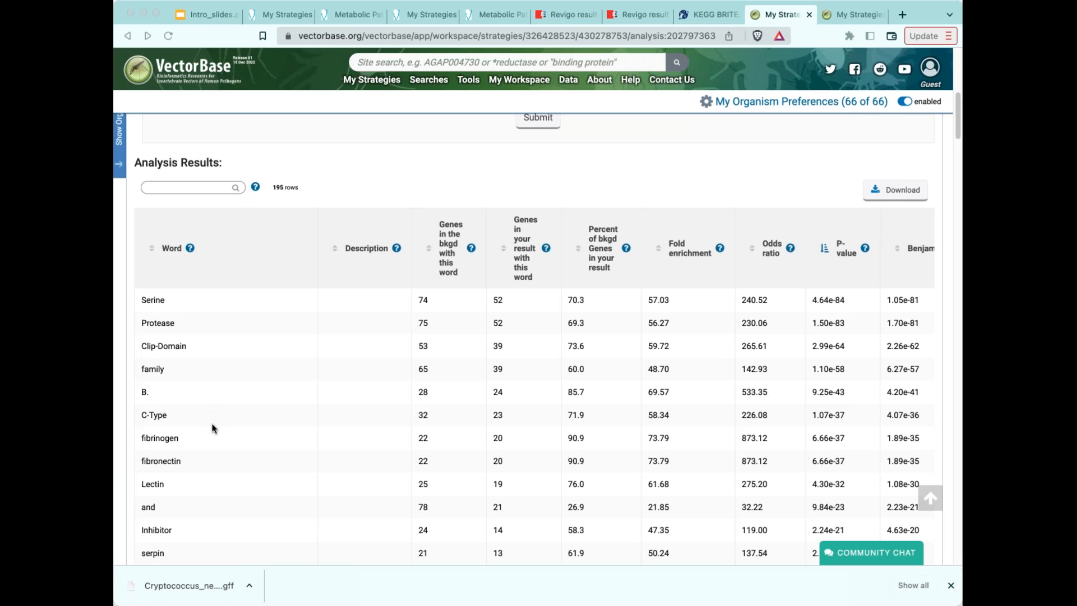
scroll(212, 425, up, 3)
scroll(254, 433, down, 5)
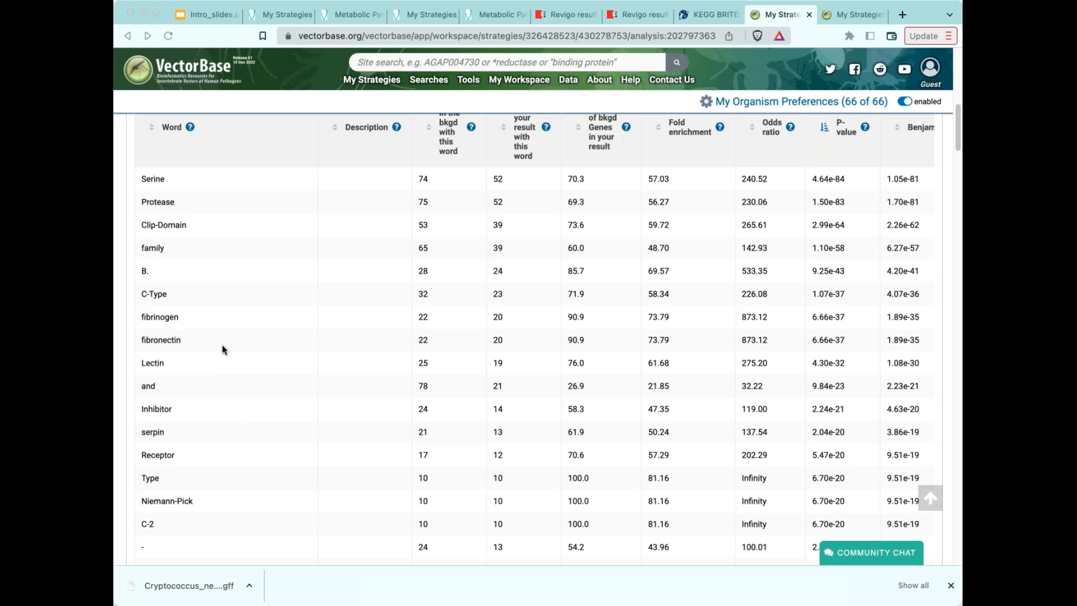
scroll(229, 418, up, 1)
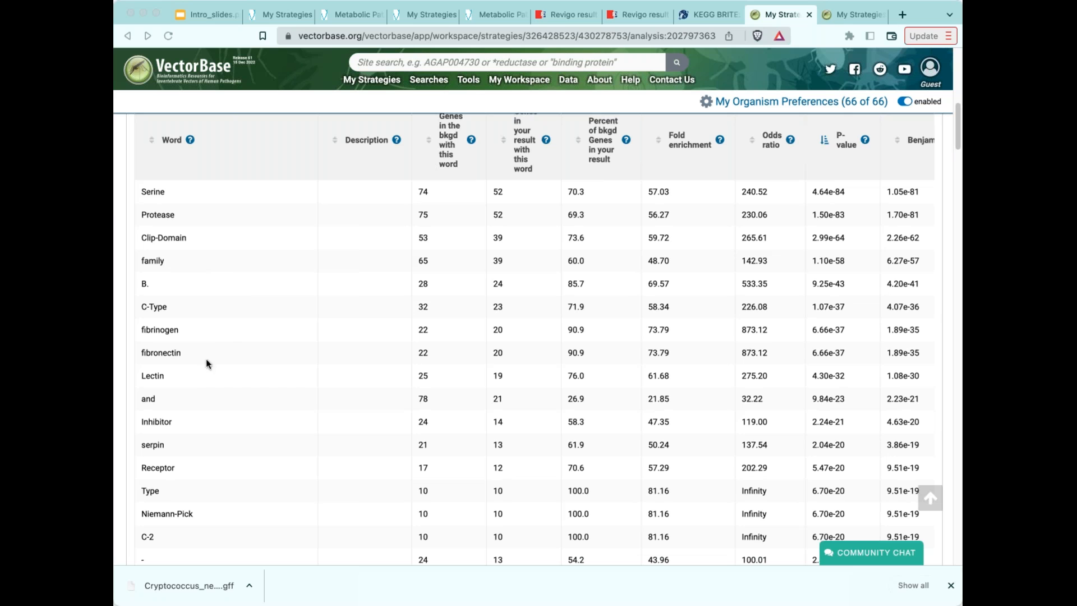
scroll(214, 369, up, 4)
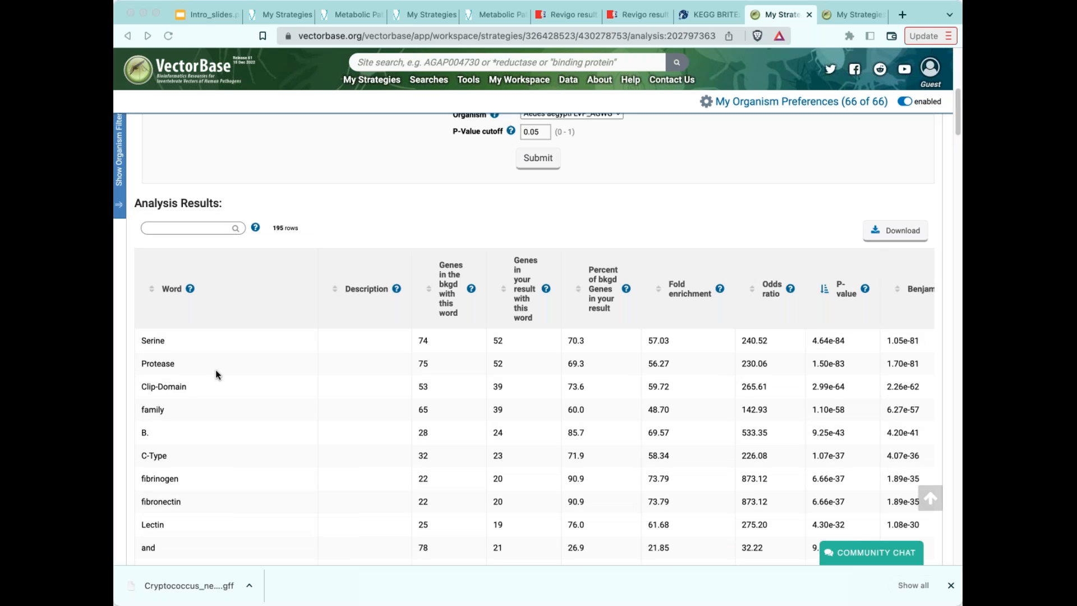
scroll(215, 369, up, 2)
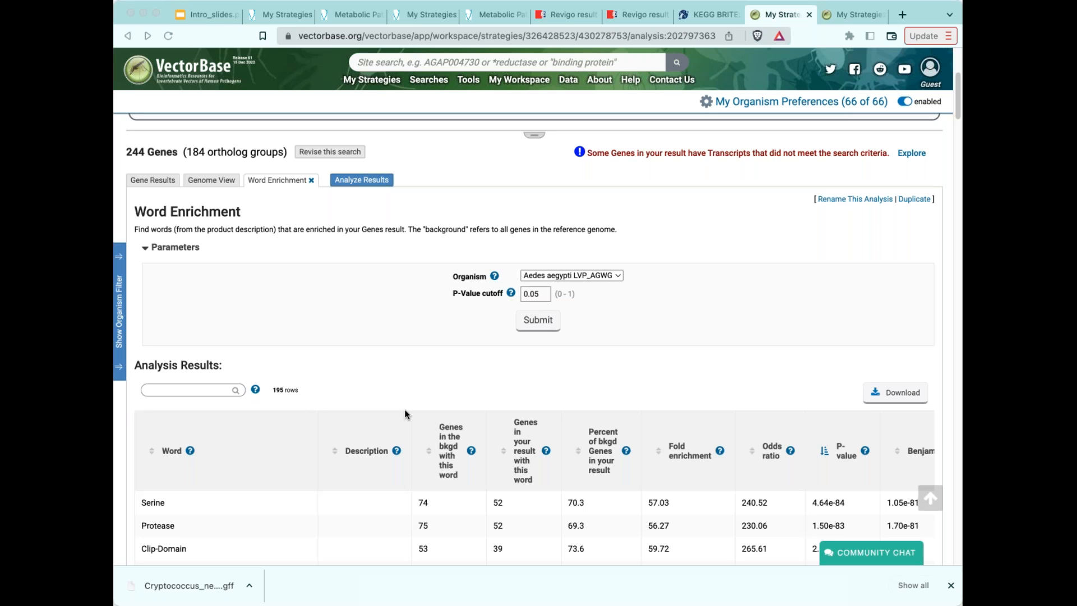
click(375, 178)
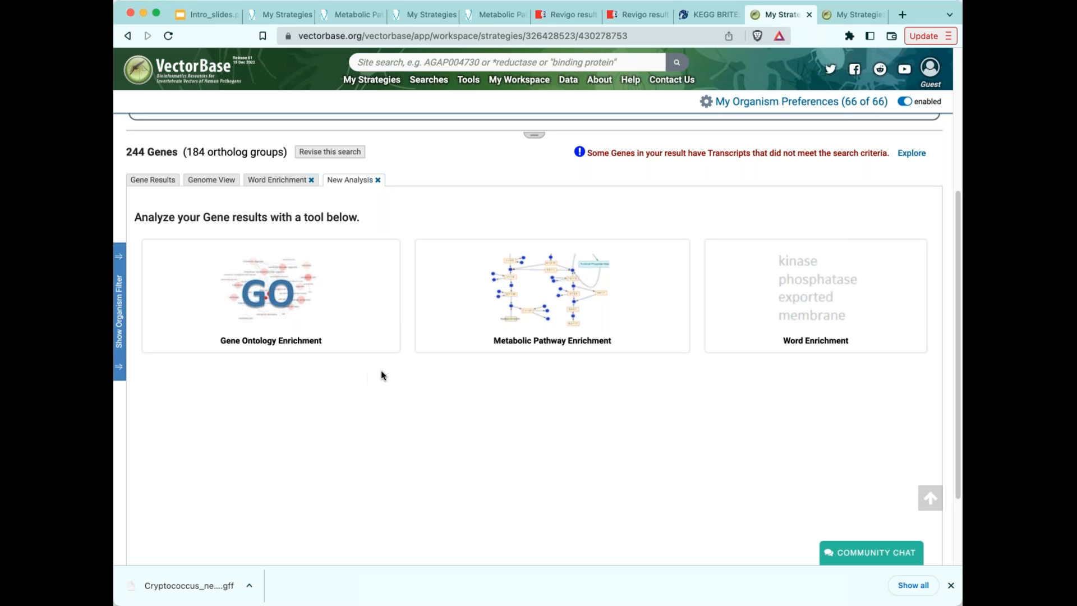
scroll(379, 377, up, 2)
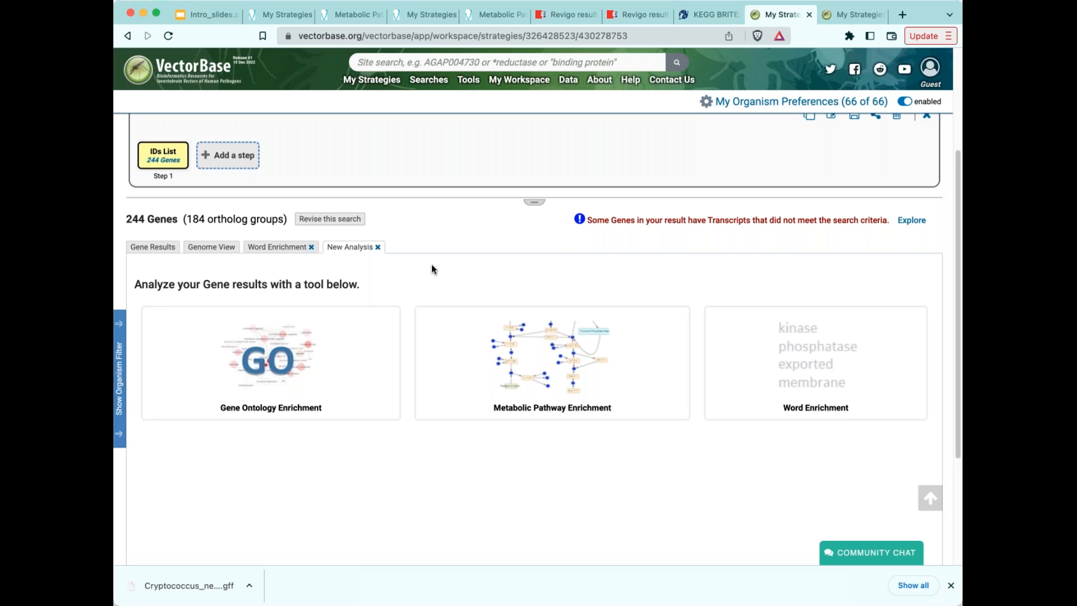
- Browse the public search strategies and open the example "How many genes in a list have my GO termns of interest?"
scroll(432, 264, up, 5)
scroll(435, 268, up, 2)
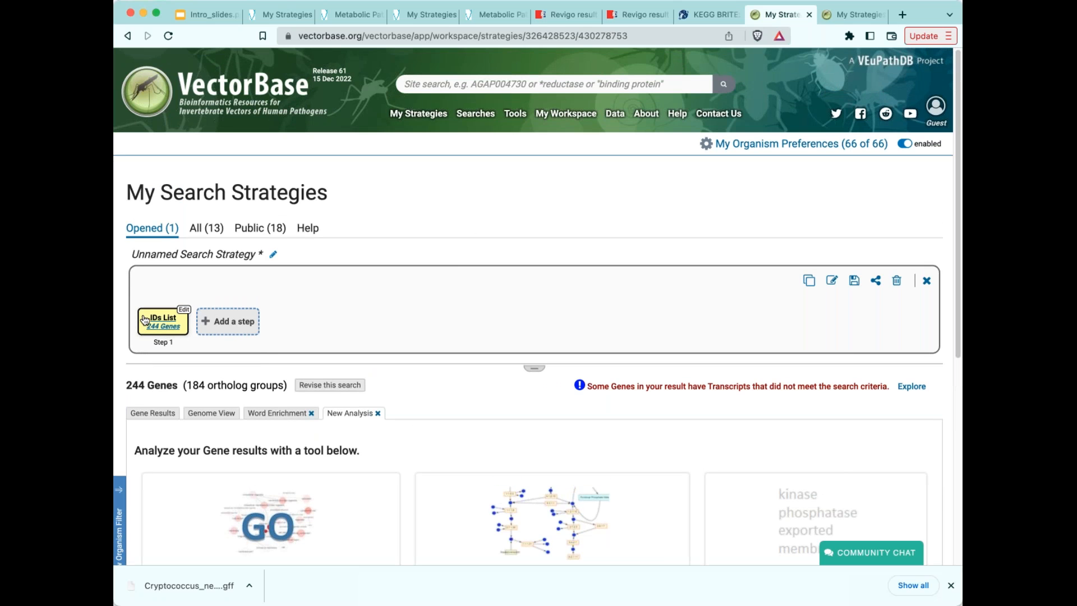
click(272, 230)
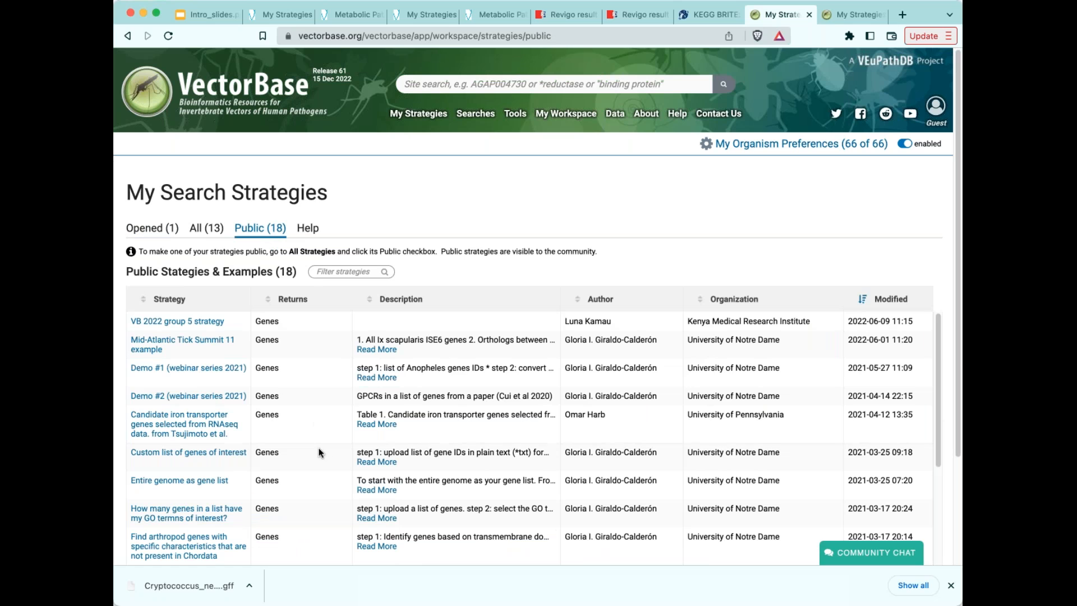
scroll(318, 447, down, 1)
scroll(317, 448, down, 3)
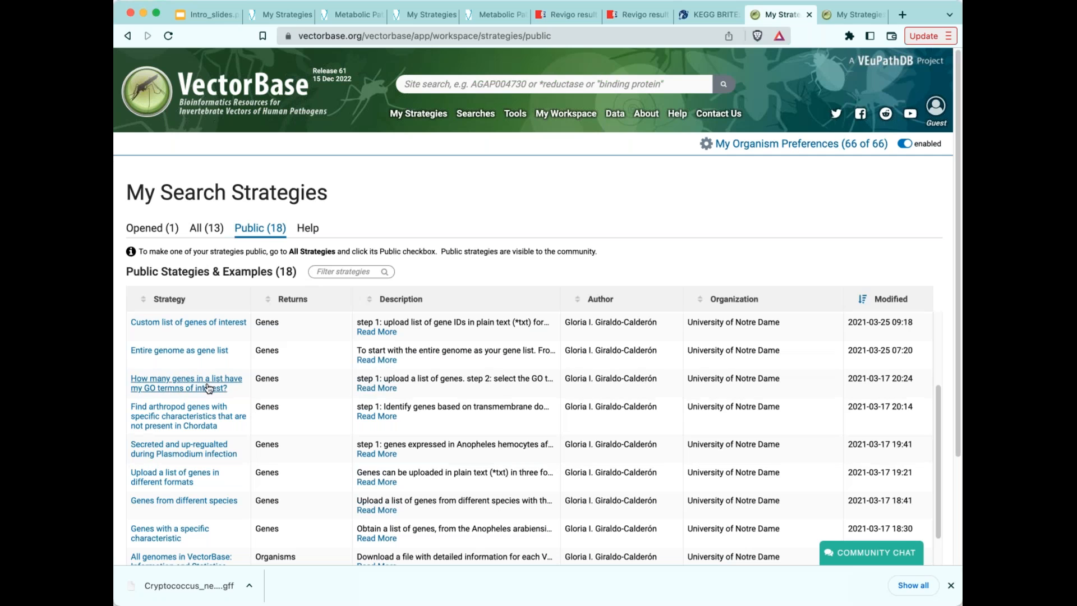
click(201, 381)
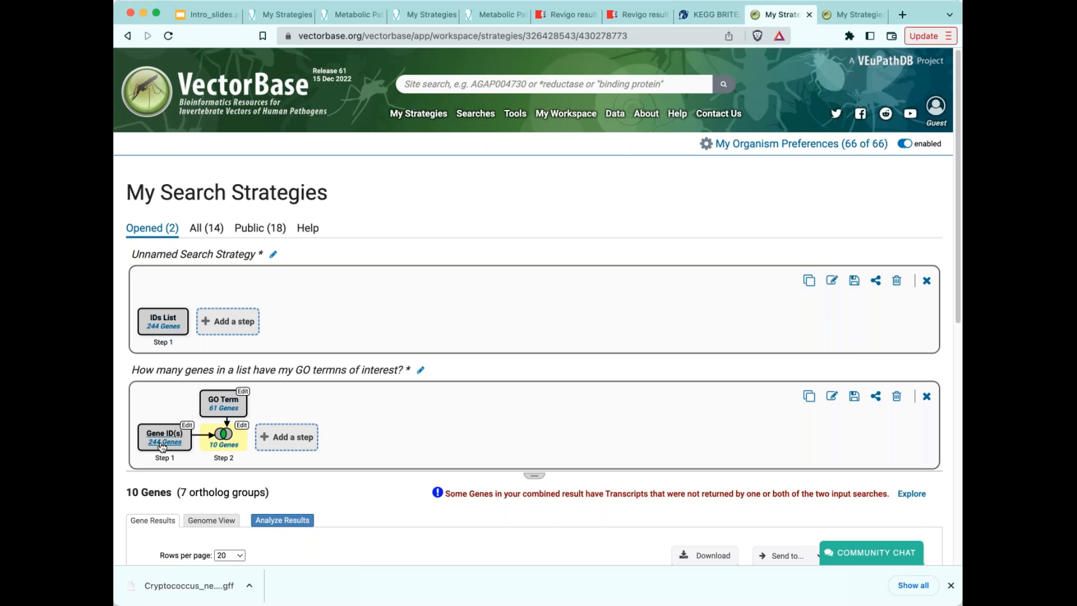
- View the search parameters of the GO Term step in the opened example strategy, and close the details
click(244, 392)
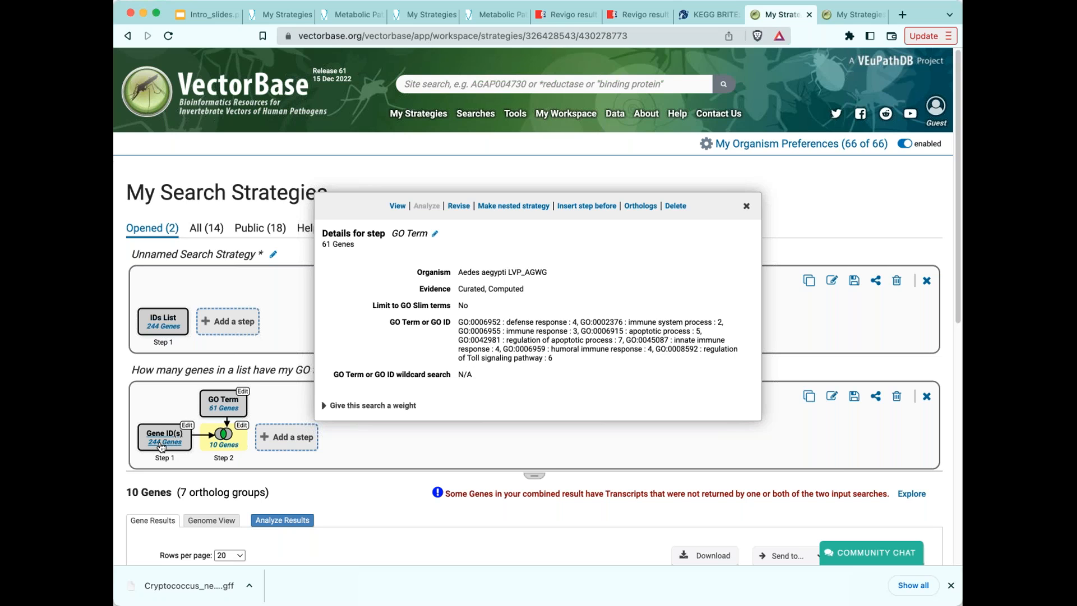
click(747, 207)
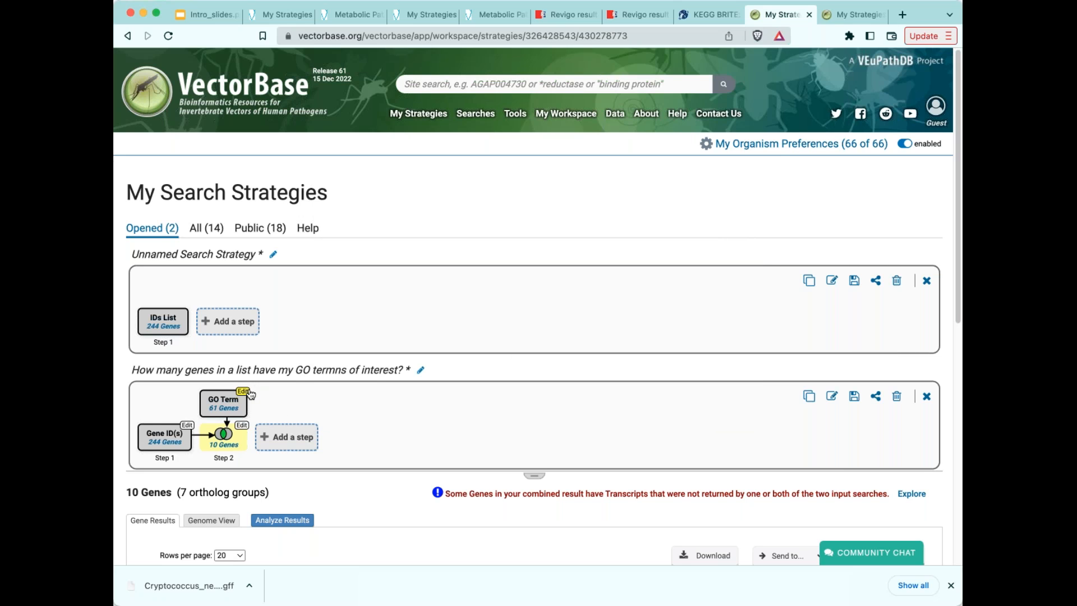
- Look through the public strategies list again and return to the VectorBase home page
click(259, 228)
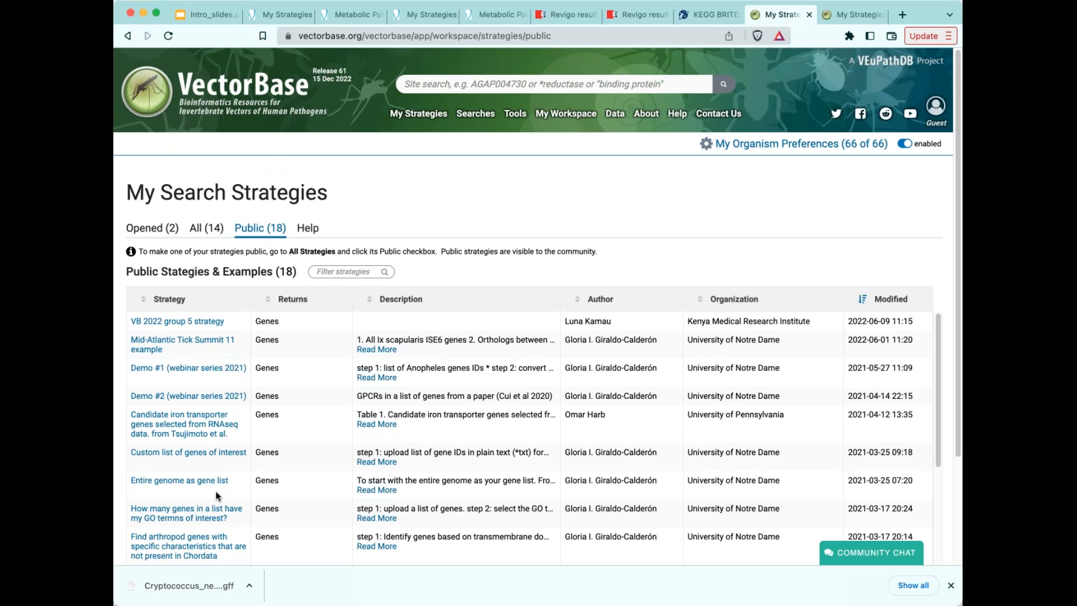
scroll(215, 487, down, 5)
scroll(213, 494, up, 5)
click(223, 91)
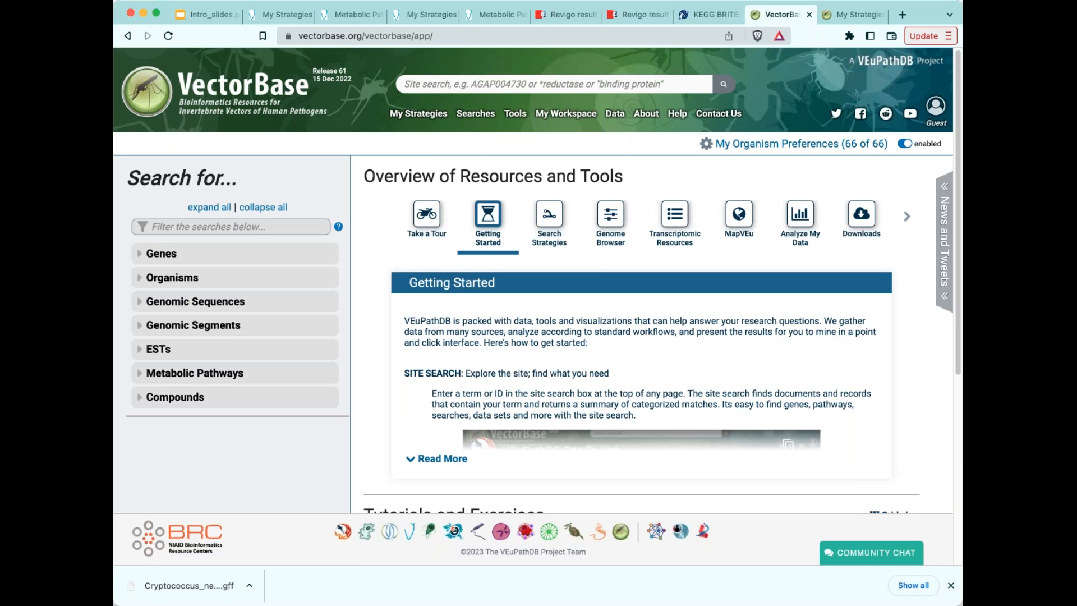